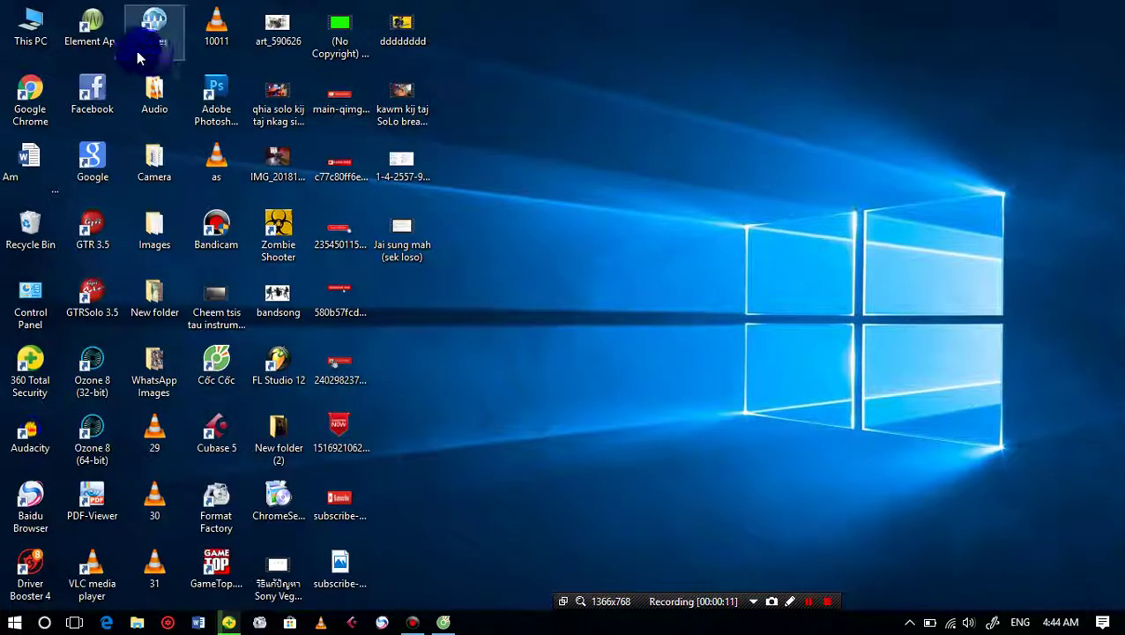
- Open This PC, maximize its window and minimize it again
{"action": "double_click", "coordinate": [41, 41]}
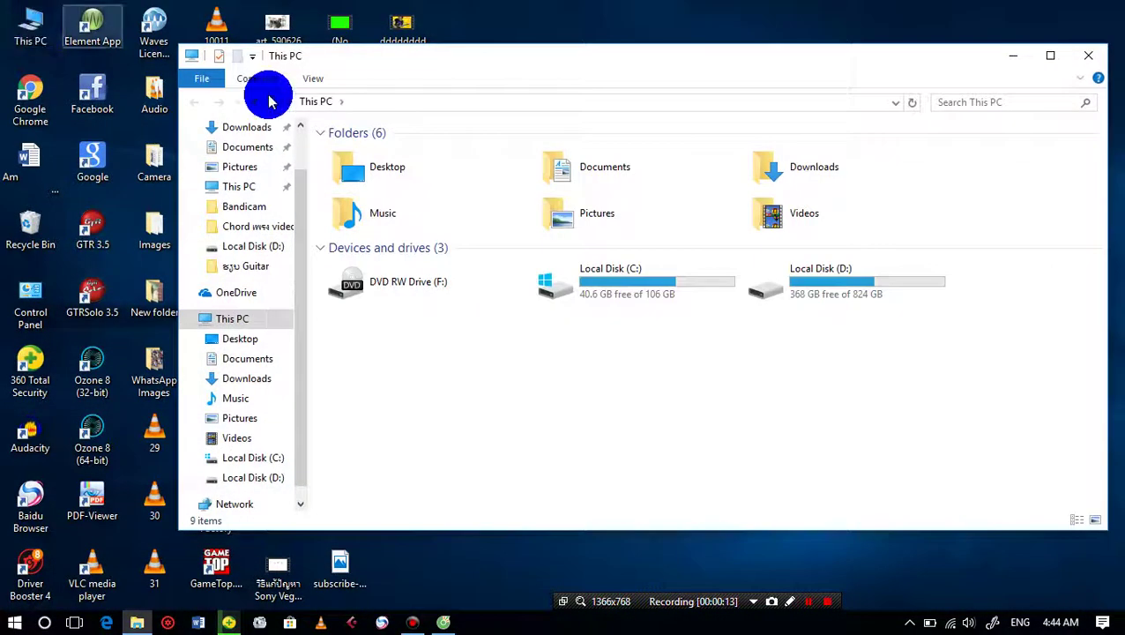
{"action": "left_click", "coordinate": [1049, 56]}
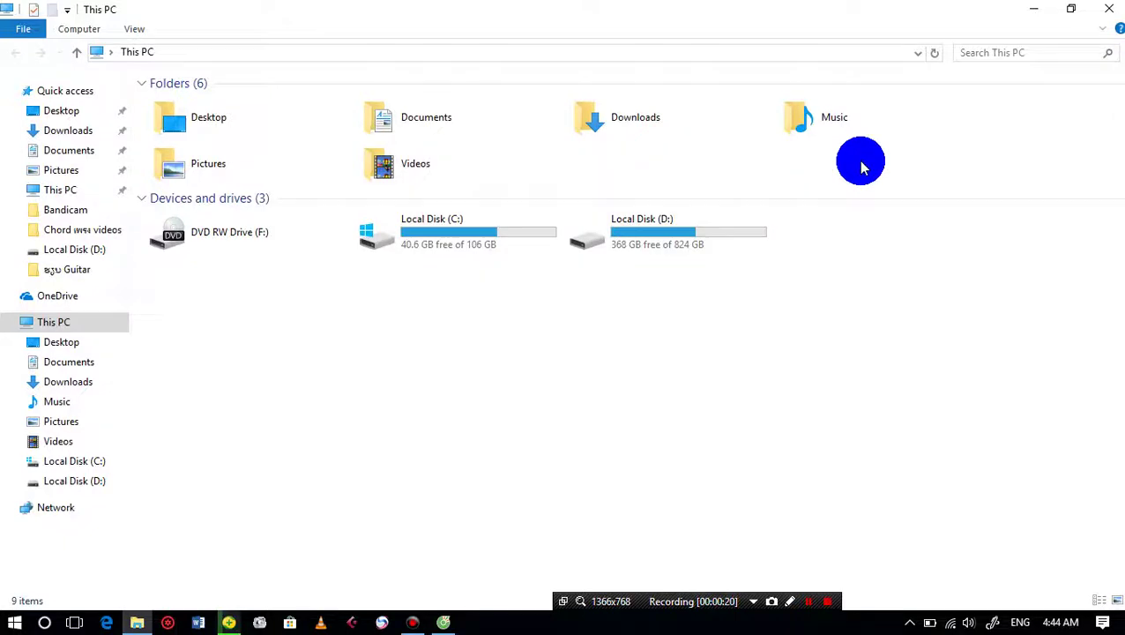
{"action": "left_click", "coordinate": [1035, 9]}
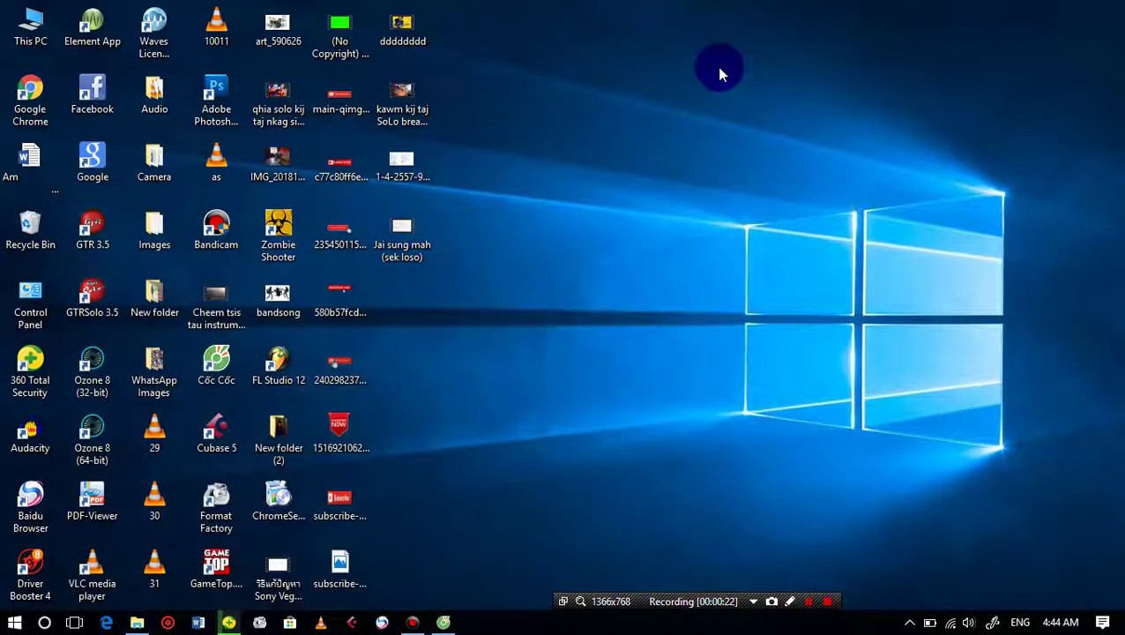
{"action": "right_click", "coordinate": [718, 70]}
{"action": "left_click", "coordinate": [743, 118]}
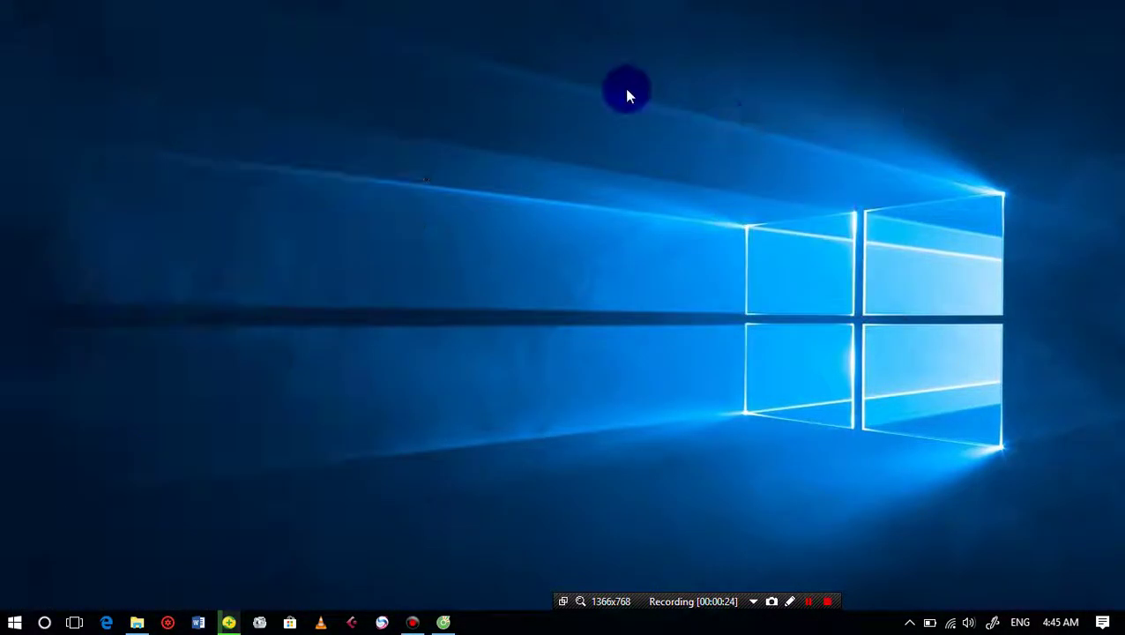
{"action": "right_click", "coordinate": [625, 89]}
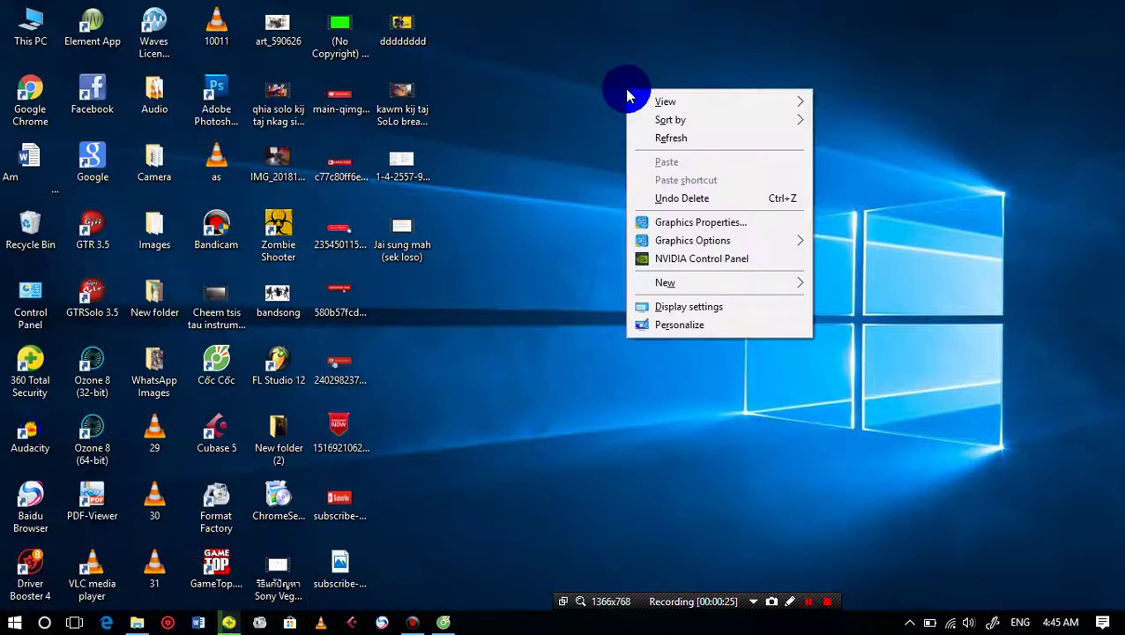
{"action": "left_click", "coordinate": [663, 138]}
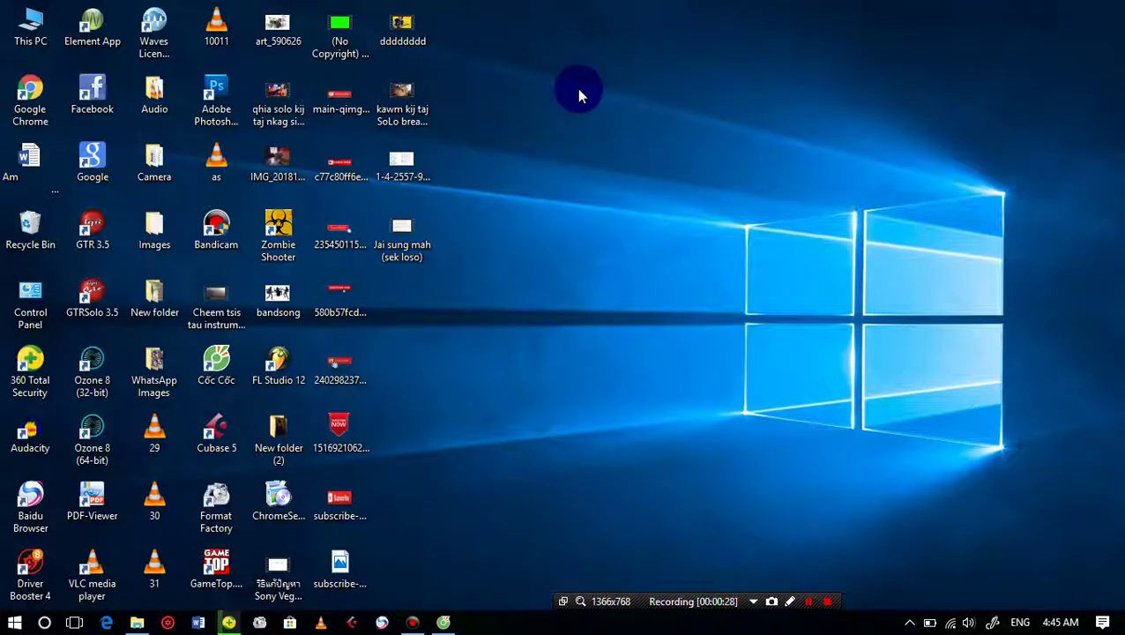
{"action": "right_click", "coordinate": [590, 104]}
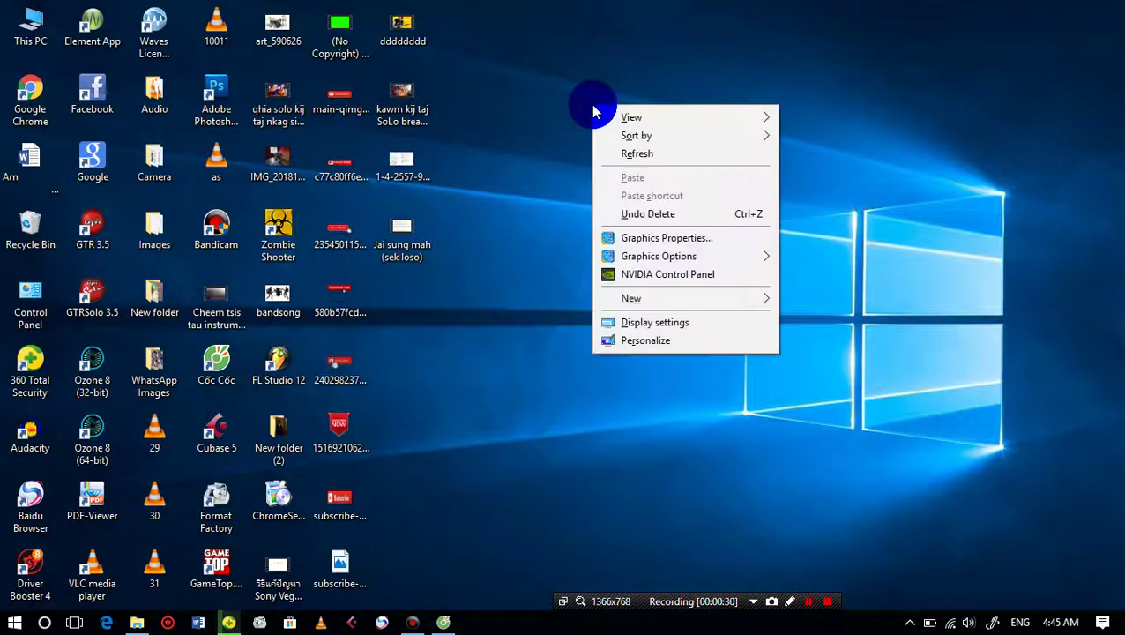
{"action": "left_click", "coordinate": [610, 154]}
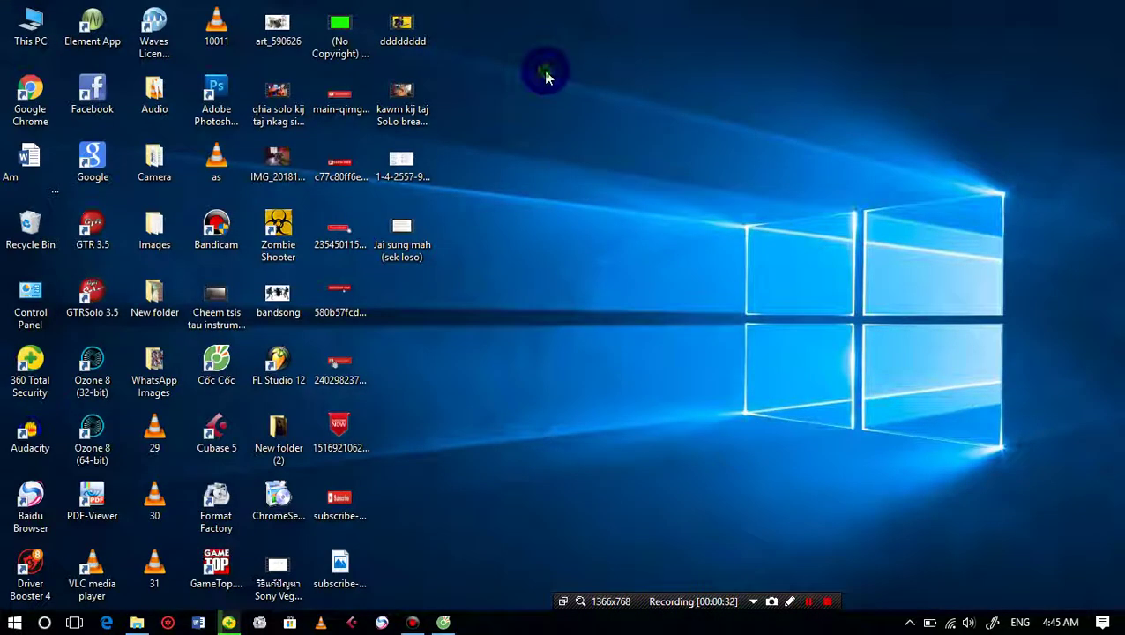
{"action": "right_click", "coordinate": [543, 70]}
{"action": "left_click", "coordinate": [577, 124]}
{"action": "right_click", "coordinate": [573, 124]}
{"action": "left_click", "coordinate": [605, 175]}
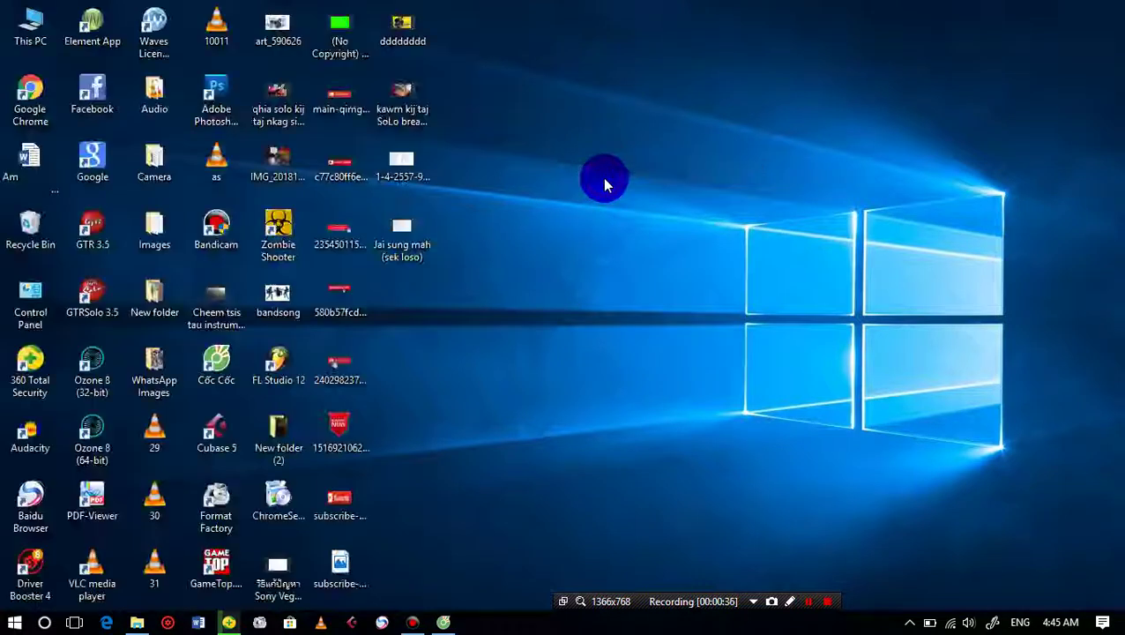
{"action": "right_click", "coordinate": [543, 8]}
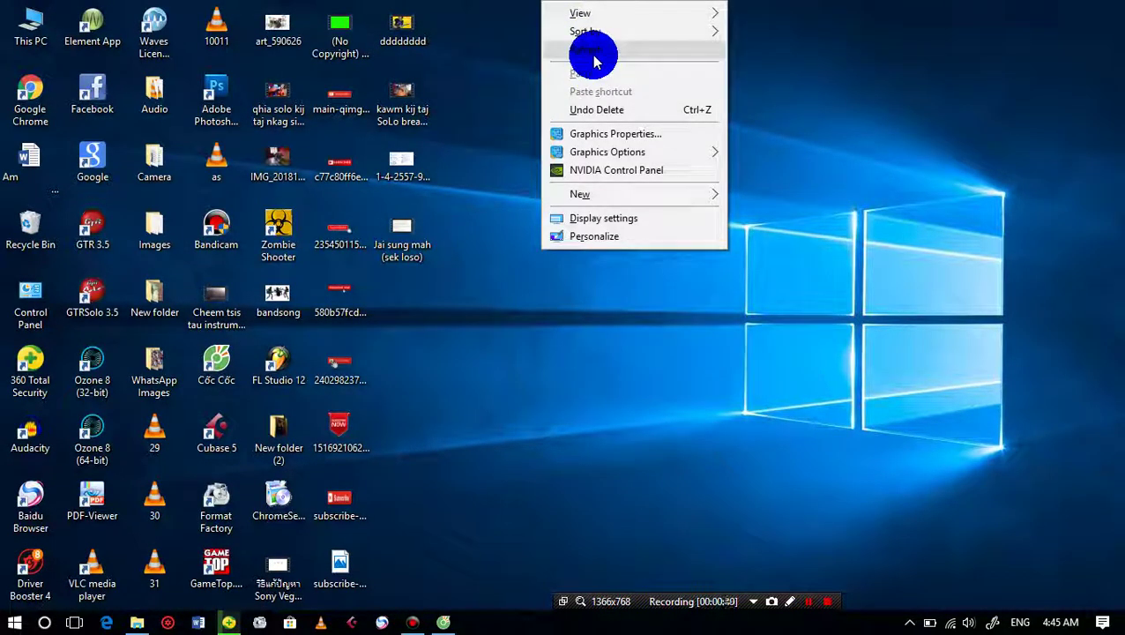
{"action": "left_click", "coordinate": [586, 49]}
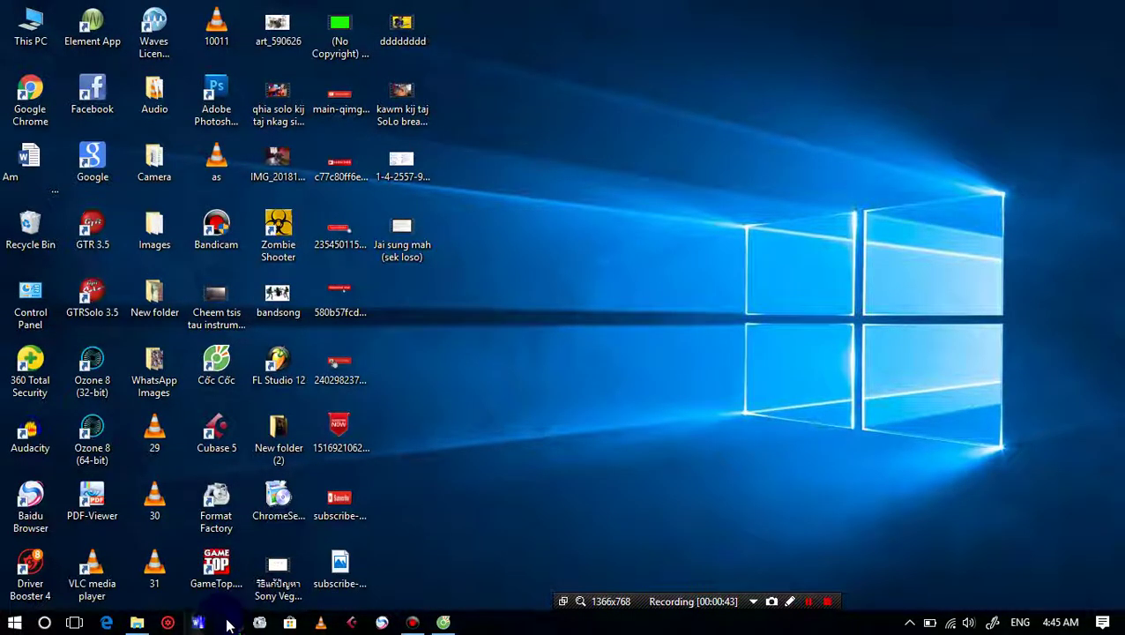
- Restore the This PC window and browse to the folder D:\3 Go in\Z. plogram\sony vegaspro 13 + key
{"action": "left_click", "coordinate": [138, 622]}
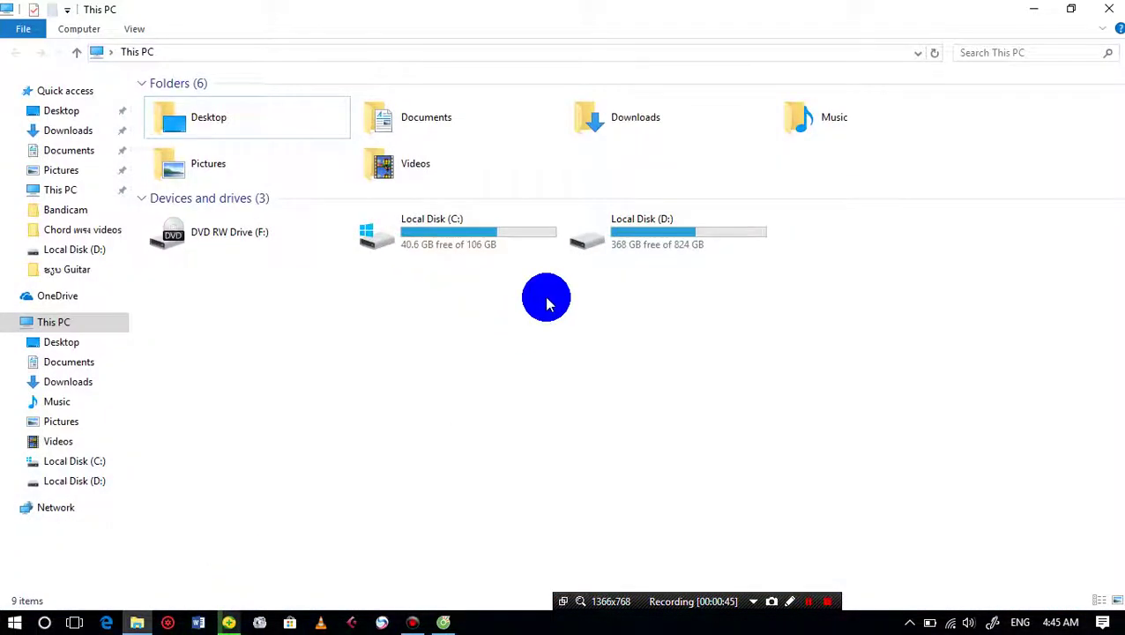
{"action": "left_click", "coordinate": [670, 226]}
{"action": "double_click", "coordinate": [670, 226]}
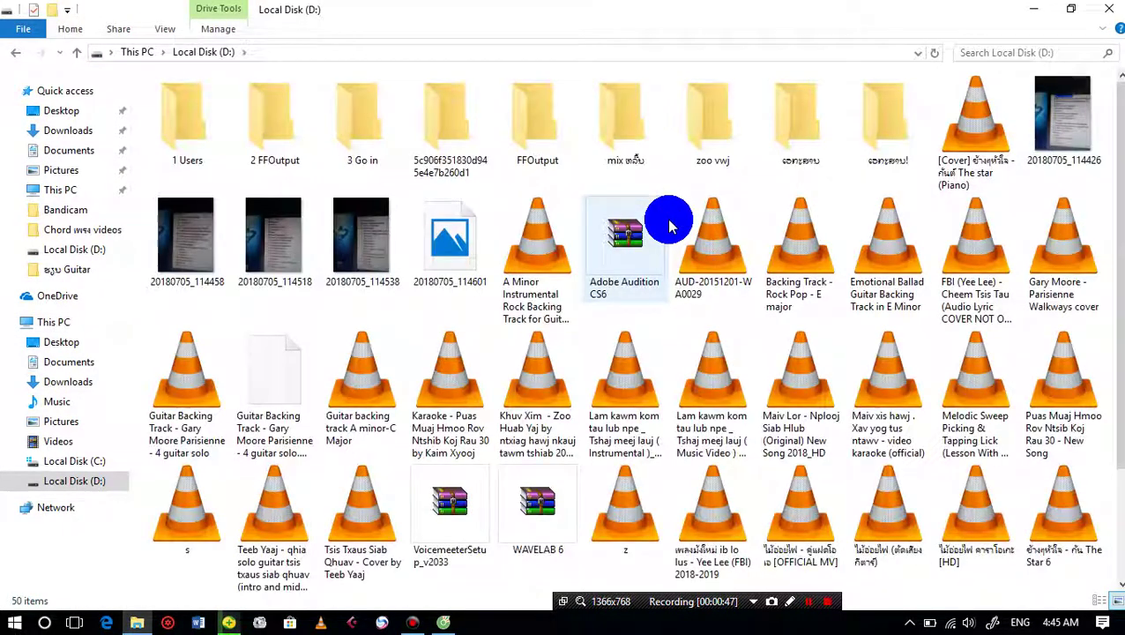
{"action": "double_click", "coordinate": [367, 146]}
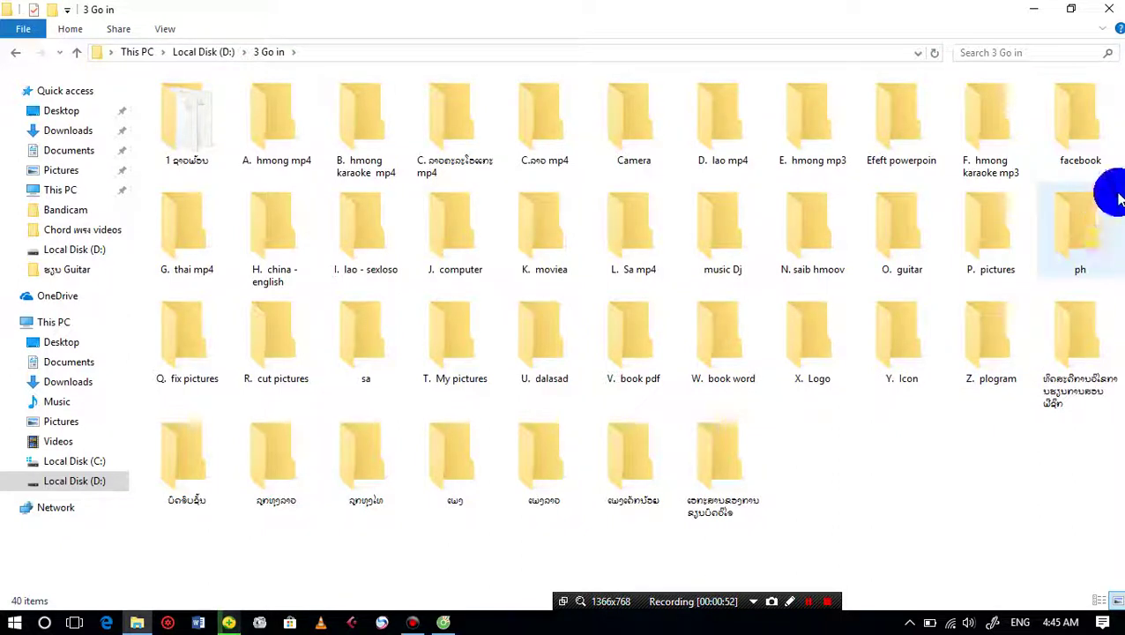
{"action": "double_click", "coordinate": [997, 362]}
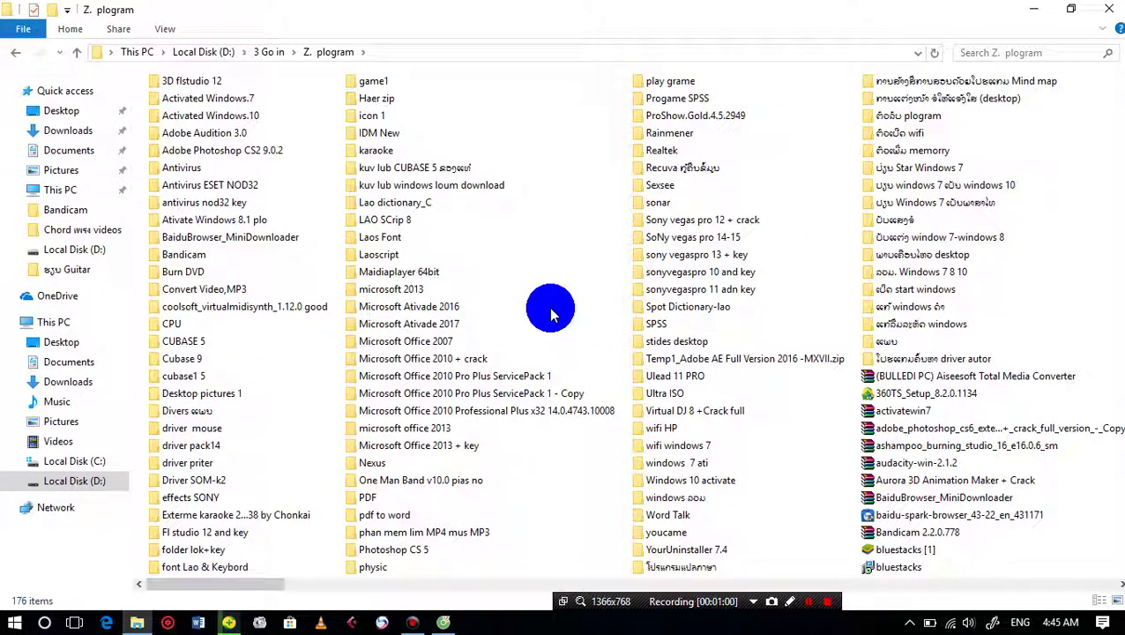
{"action": "left_click", "coordinate": [720, 255]}
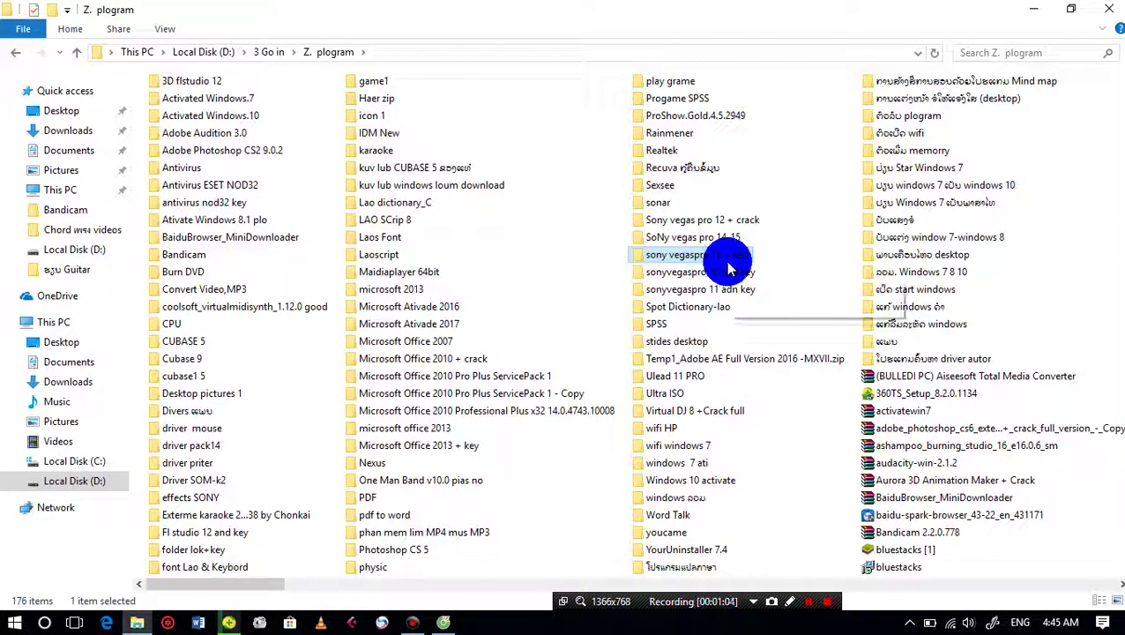
{"action": "double_click", "coordinate": [722, 258]}
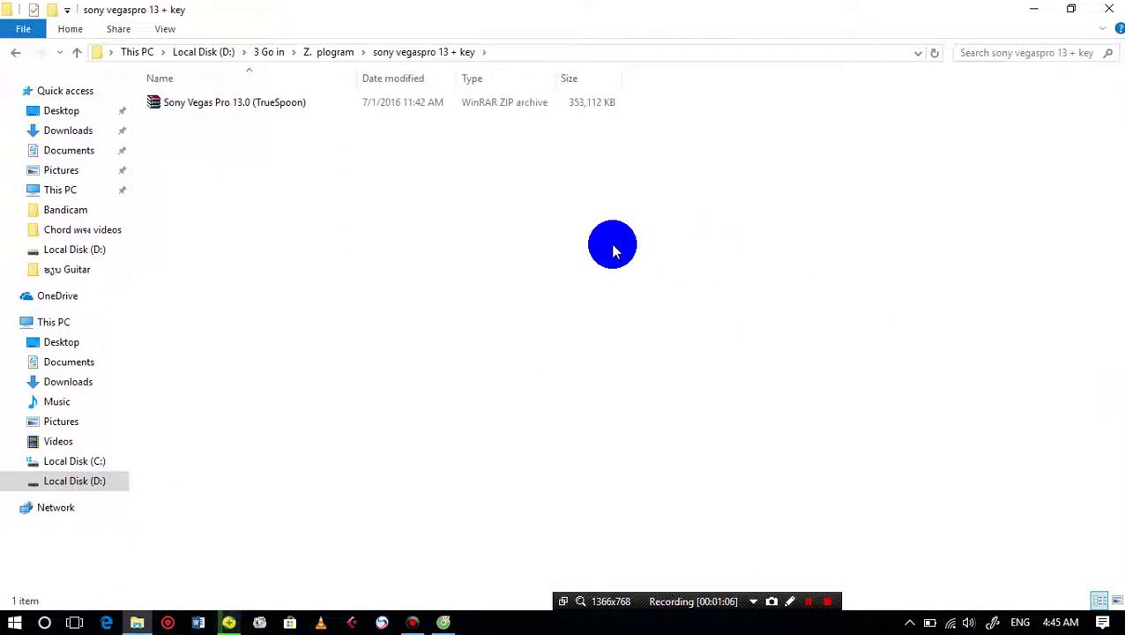
- Extract the Sony Vegas Pro 13.0 (TrueSpoon) archive into the default folder of the same name
{"action": "left_click", "coordinate": [293, 109]}
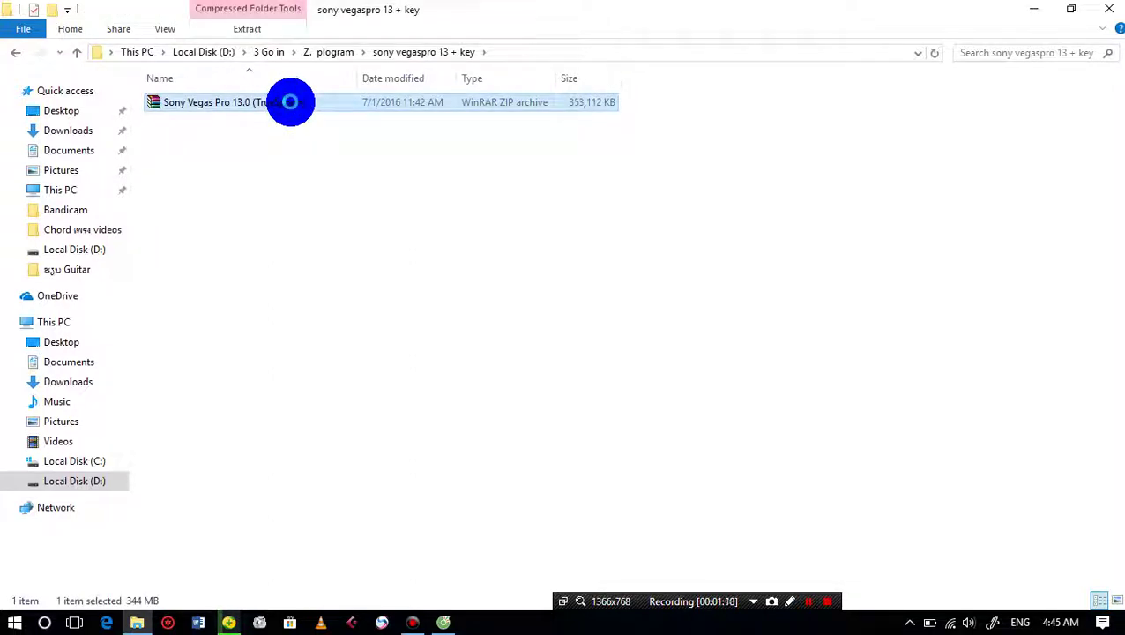
{"action": "right_click", "coordinate": [290, 103]}
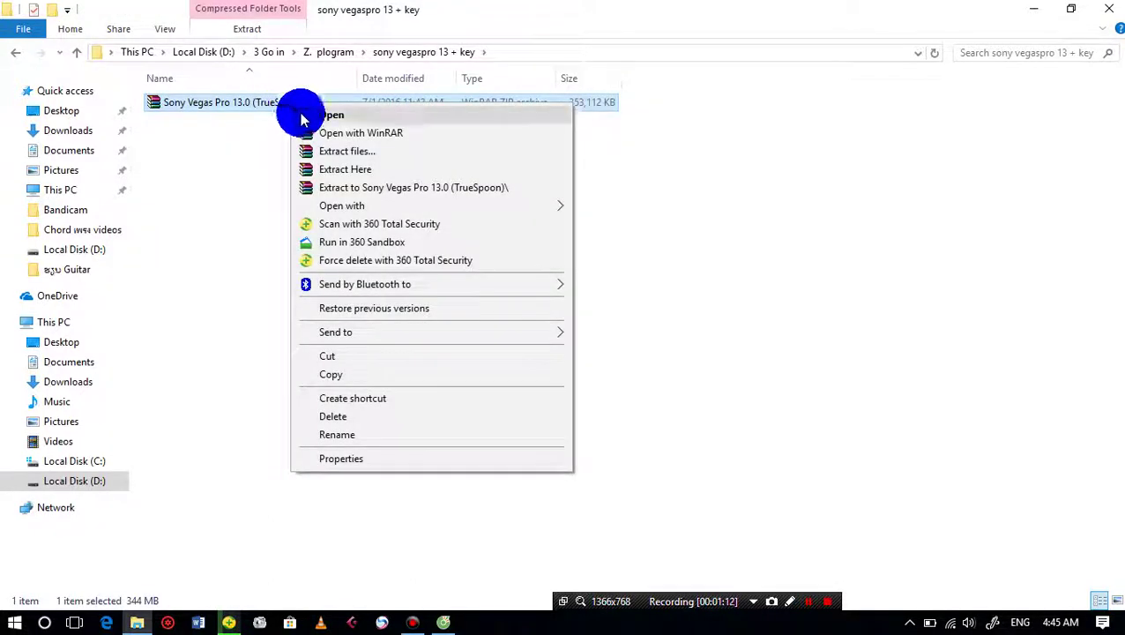
{"action": "left_click", "coordinate": [363, 155]}
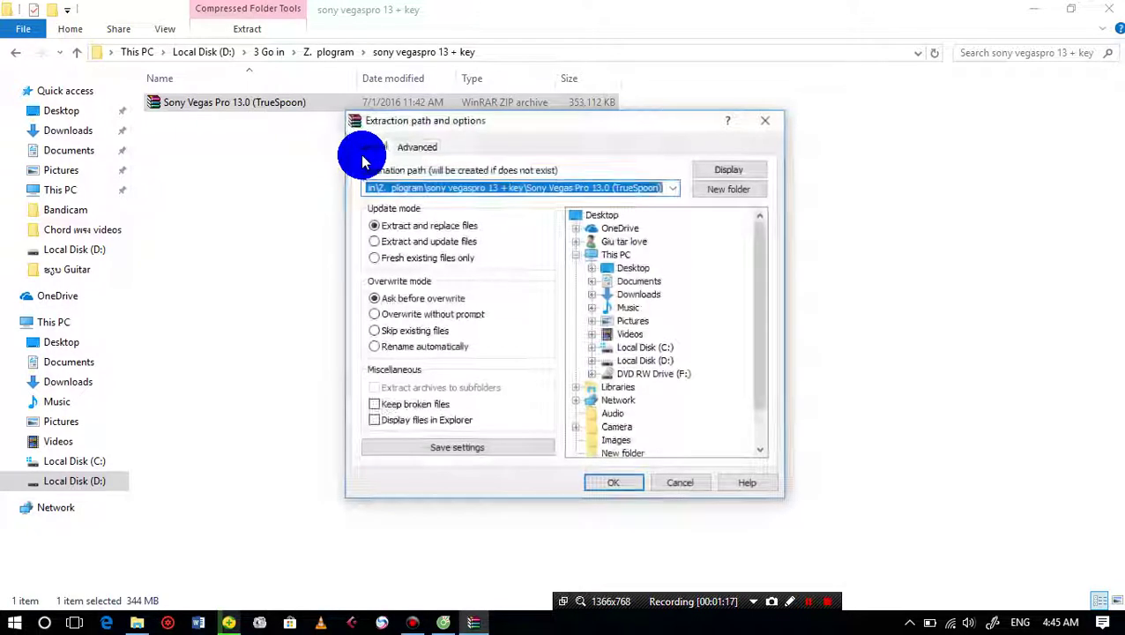
{"action": "left_click", "coordinate": [614, 482]}
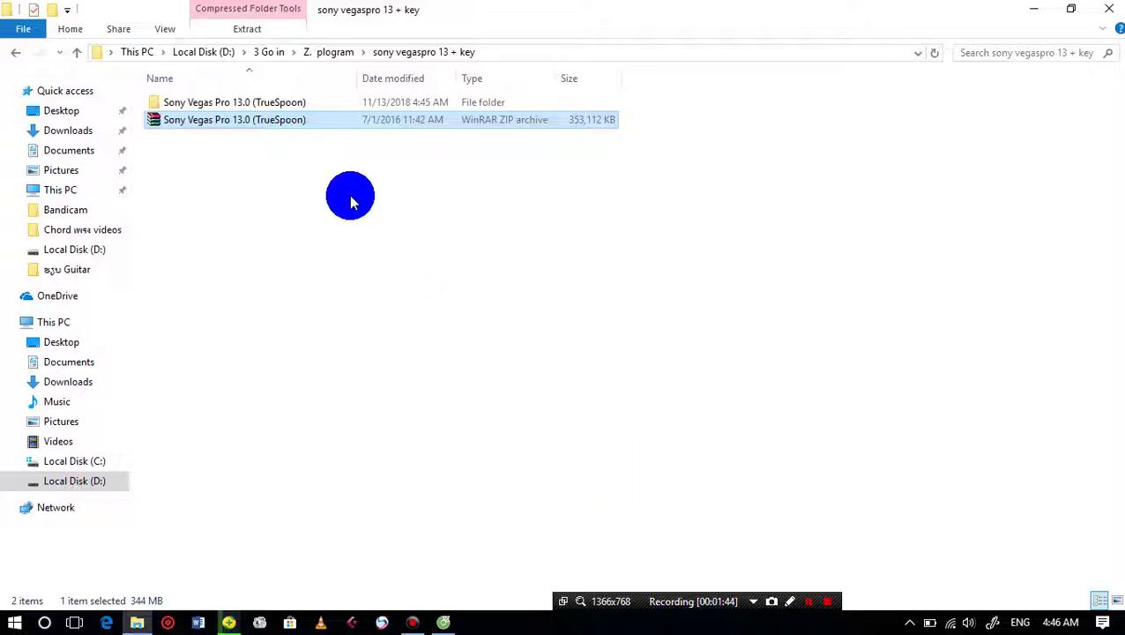
- Open the extracted Sony Vegas Pro 13.0 (TrueSpoon) folder and the same-named folder inside it to reach the installer files
{"action": "double_click", "coordinate": [285, 104]}
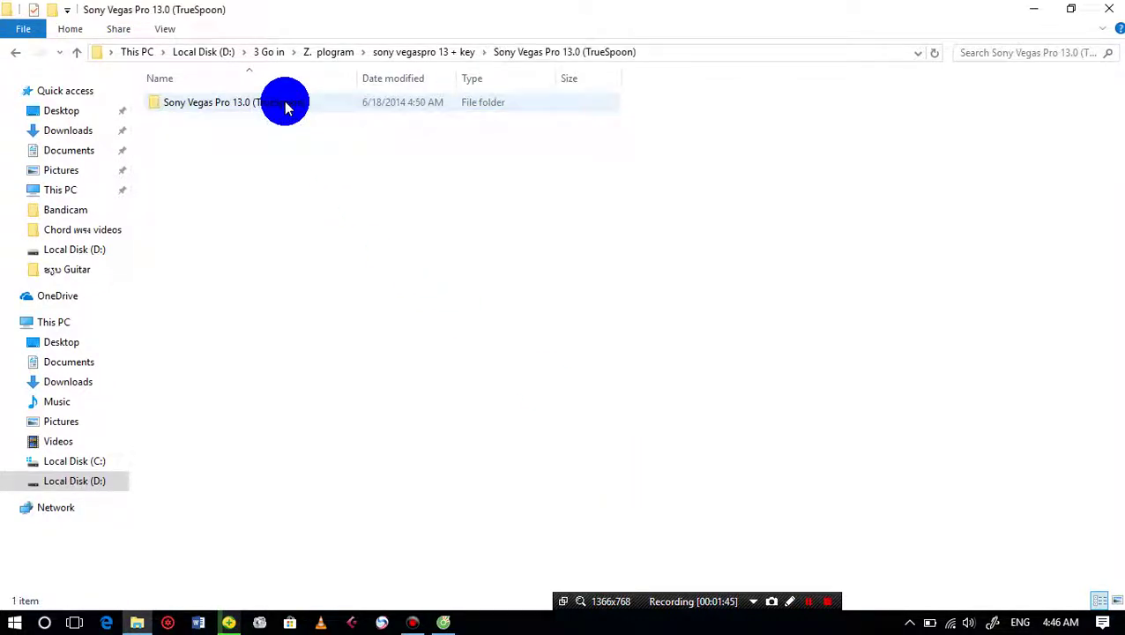
{"action": "double_click", "coordinate": [285, 104]}
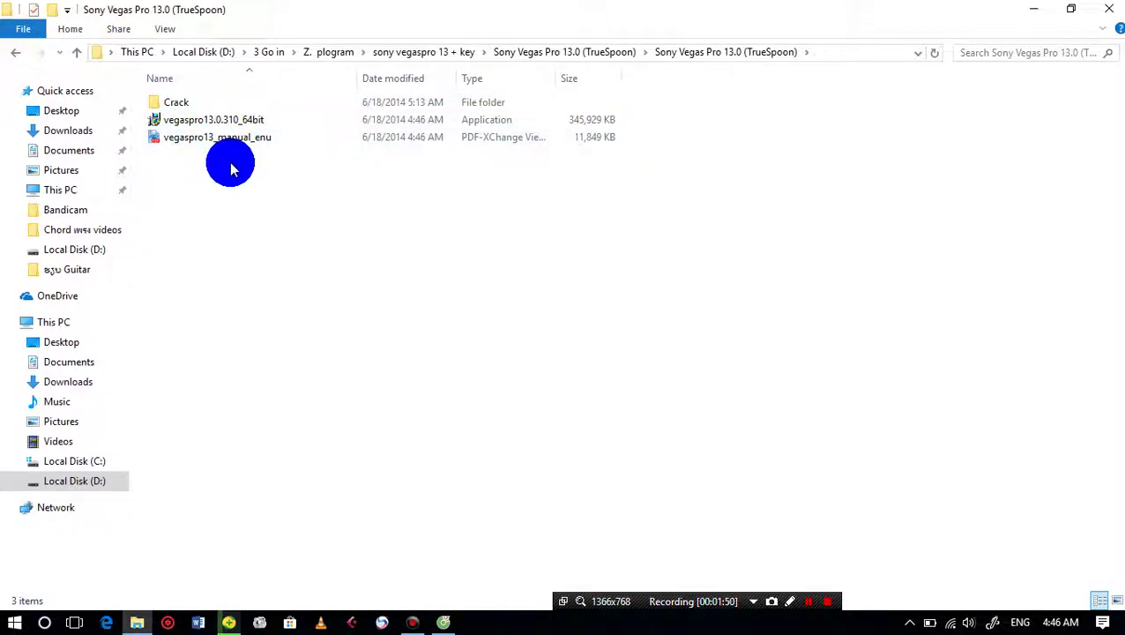
{"action": "left_click", "coordinate": [199, 141]}
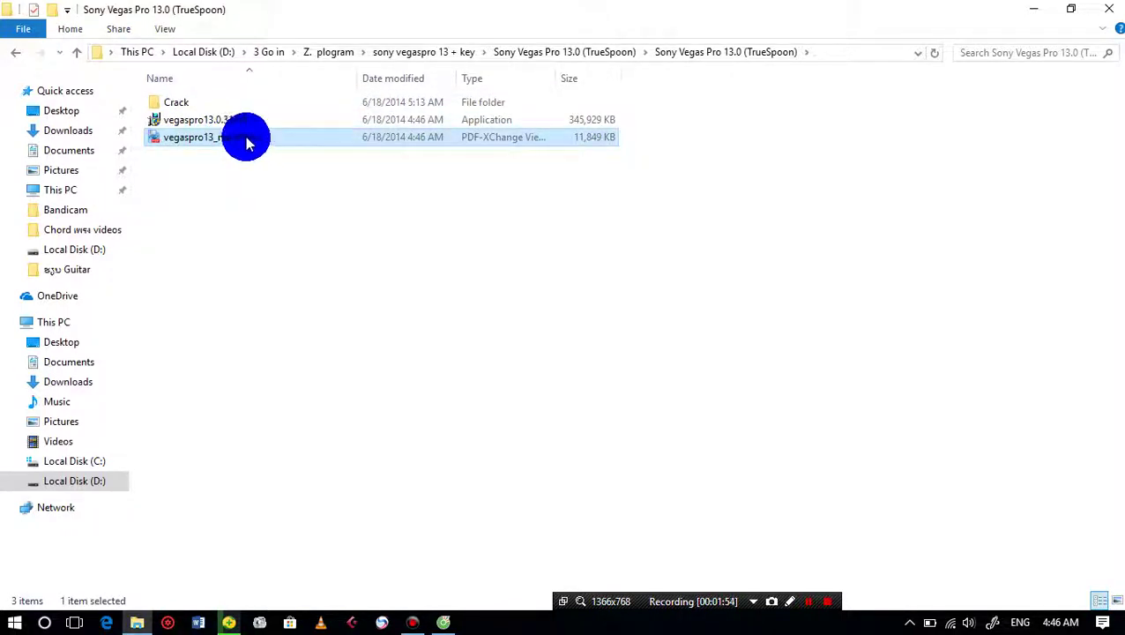
{"action": "left_click", "coordinate": [202, 120]}
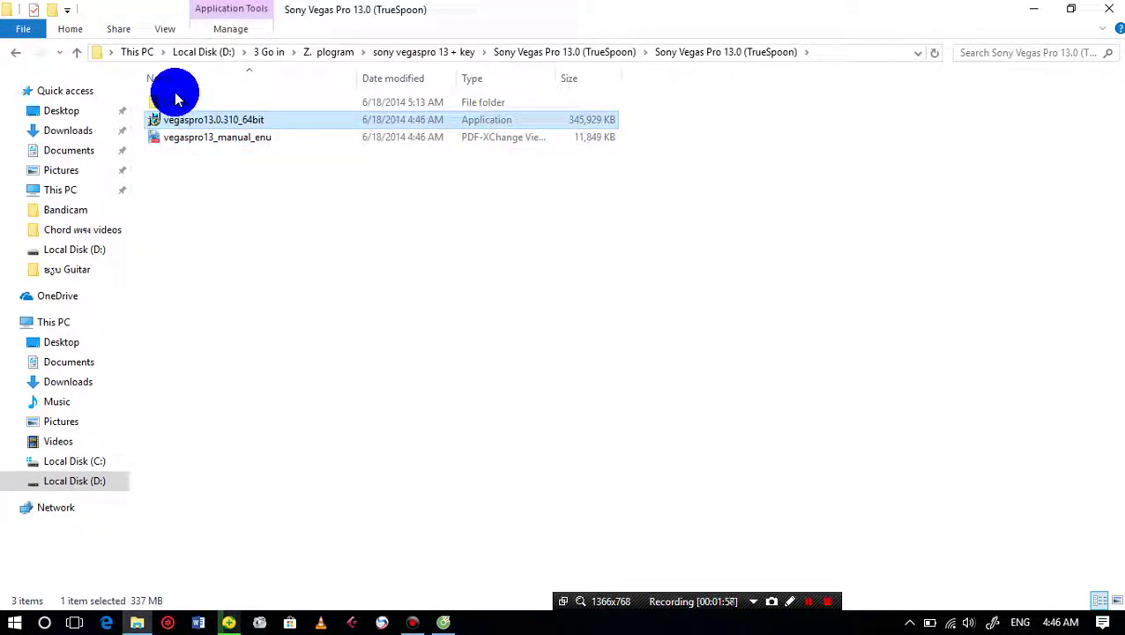
{"action": "left_click", "coordinate": [185, 103]}
- Launch the vegaspro13.0.310_64bit installer and minimize the folder window behind it
{"action": "double_click", "coordinate": [211, 124]}
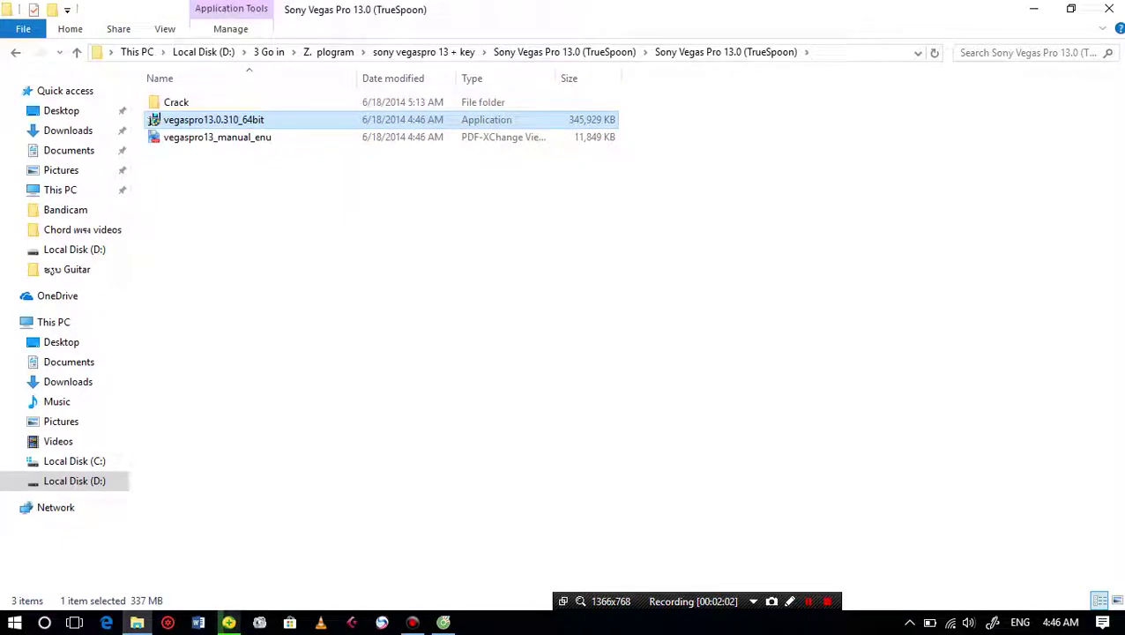
{"action": "left_click", "coordinate": [486, 423]}
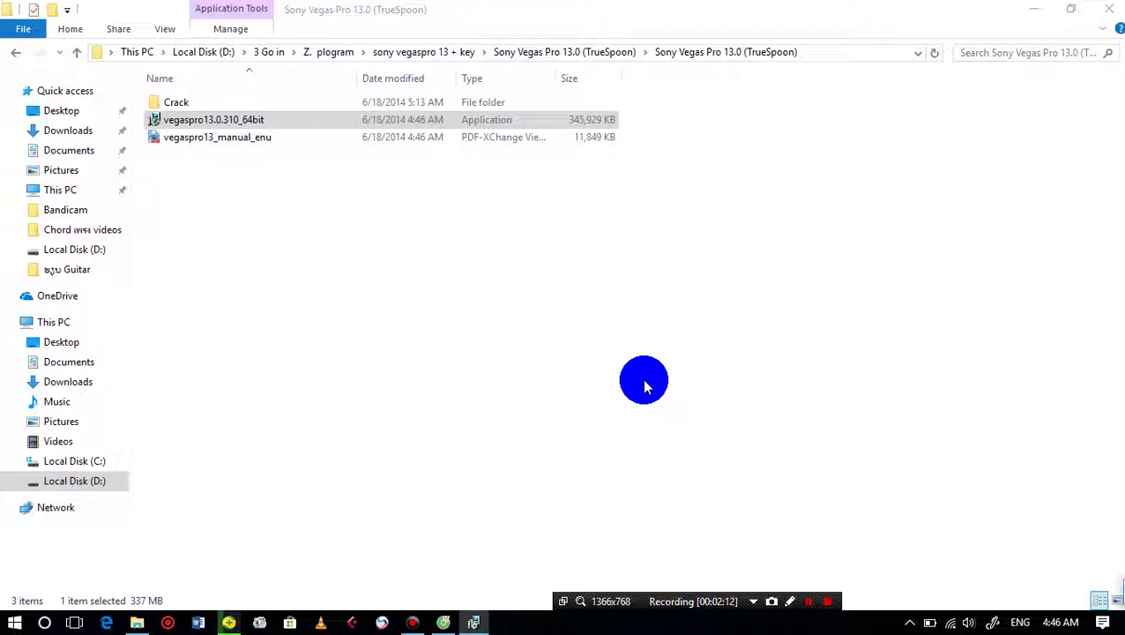
{"action": "left_click", "coordinate": [1035, 11]}
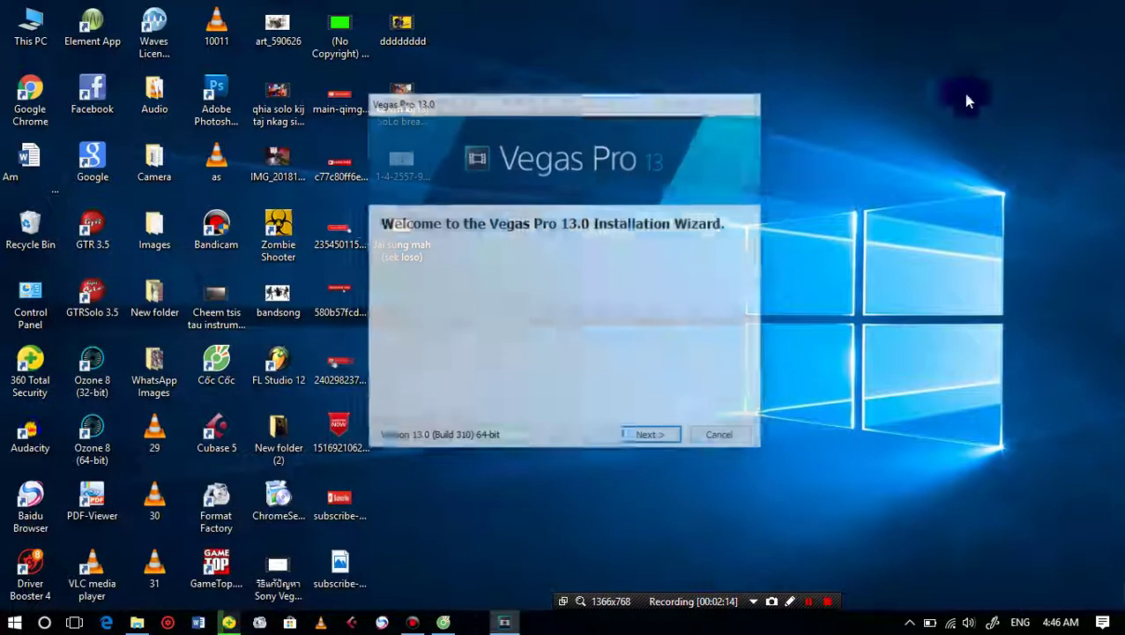
- Proceed past the installer's welcome page and accept the End User License Agreement and Privacy Policy
{"action": "left_click", "coordinate": [664, 442]}
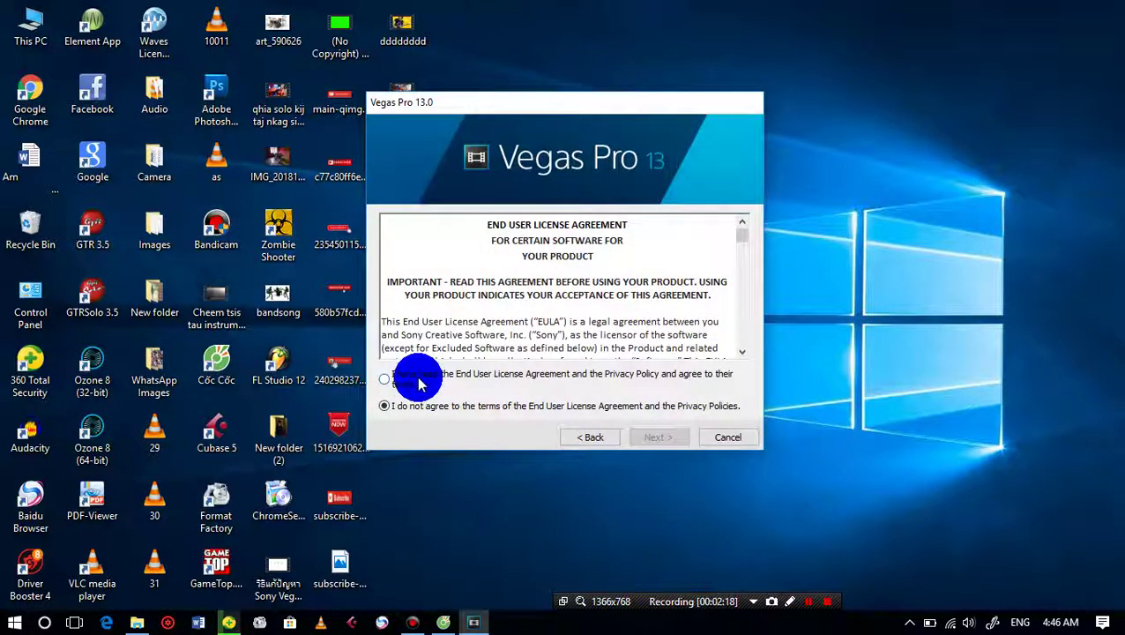
{"action": "left_click", "coordinate": [402, 381]}
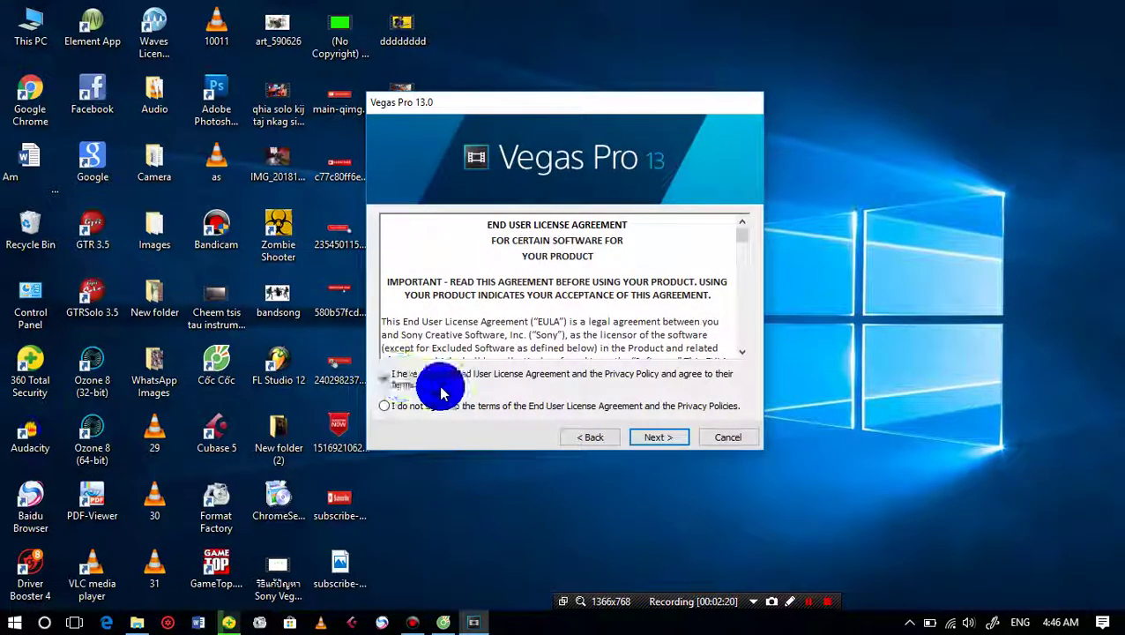
{"action": "left_click", "coordinate": [669, 438]}
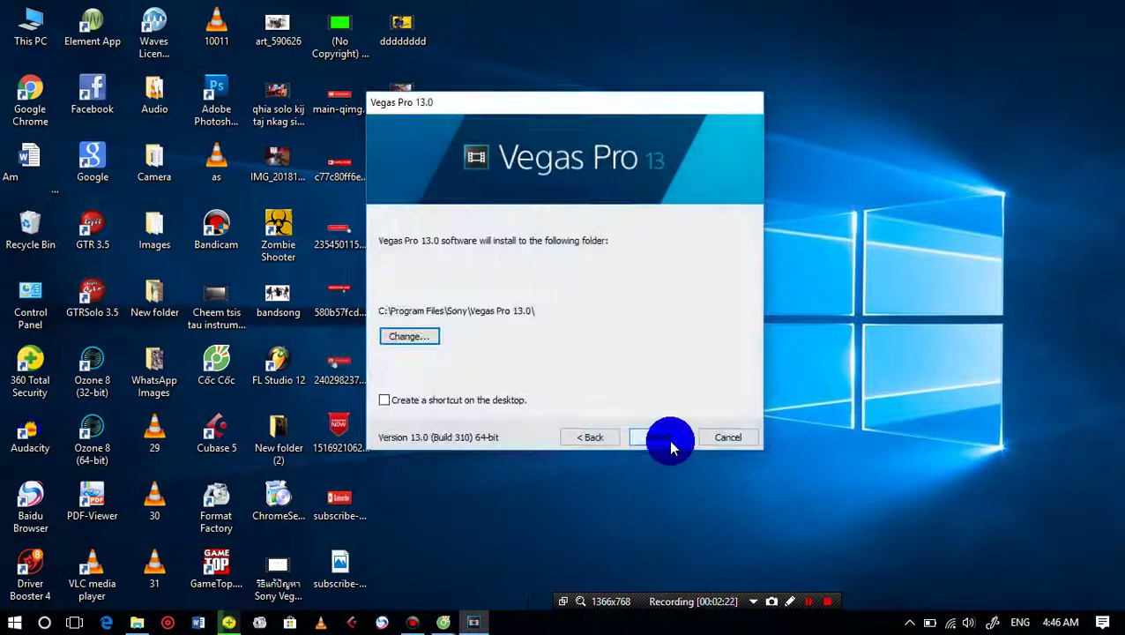
- Enable creating a desktop shortcut and start installing Vegas Pro 13.0 into the default folder
{"action": "left_click", "coordinate": [404, 406]}
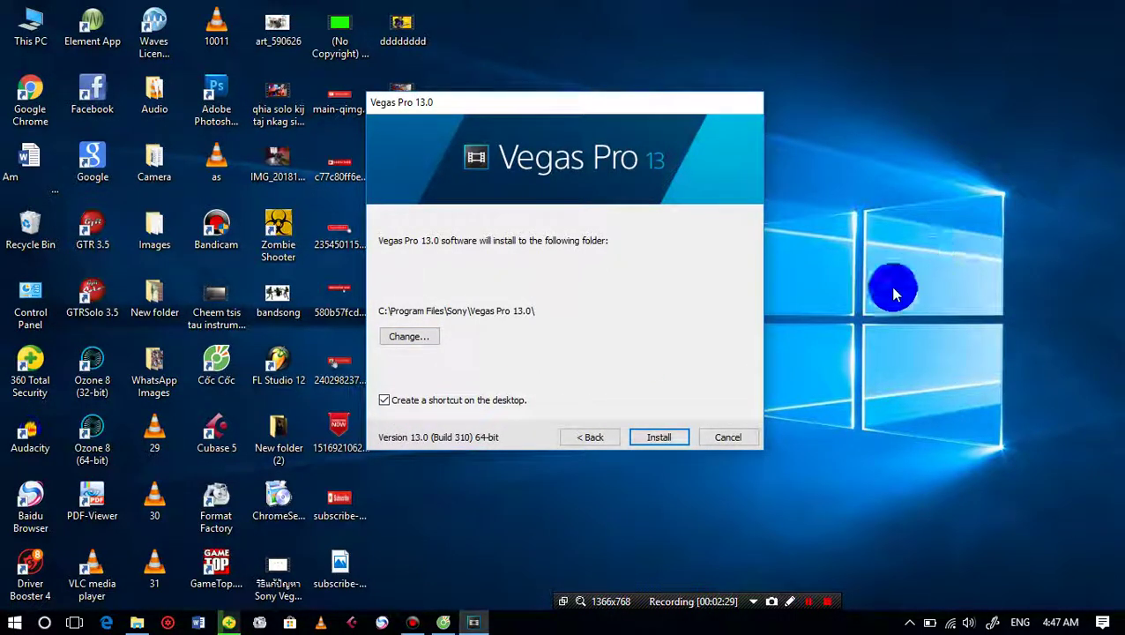
{"action": "left_click", "coordinate": [394, 407]}
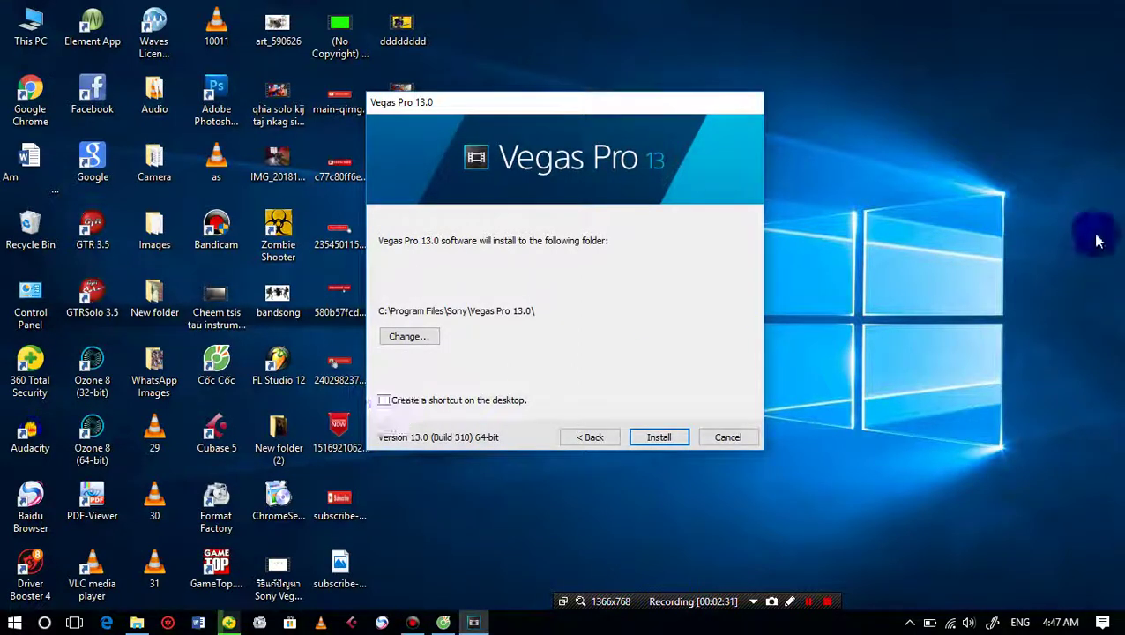
{"action": "left_click", "coordinate": [423, 404]}
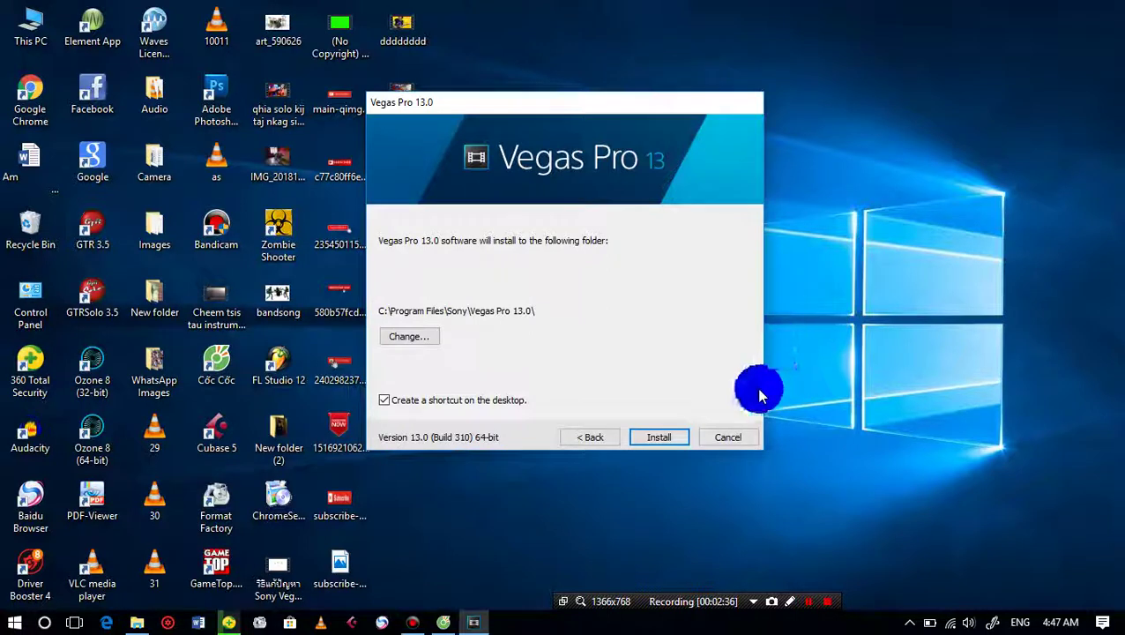
{"action": "left_click", "coordinate": [662, 444]}
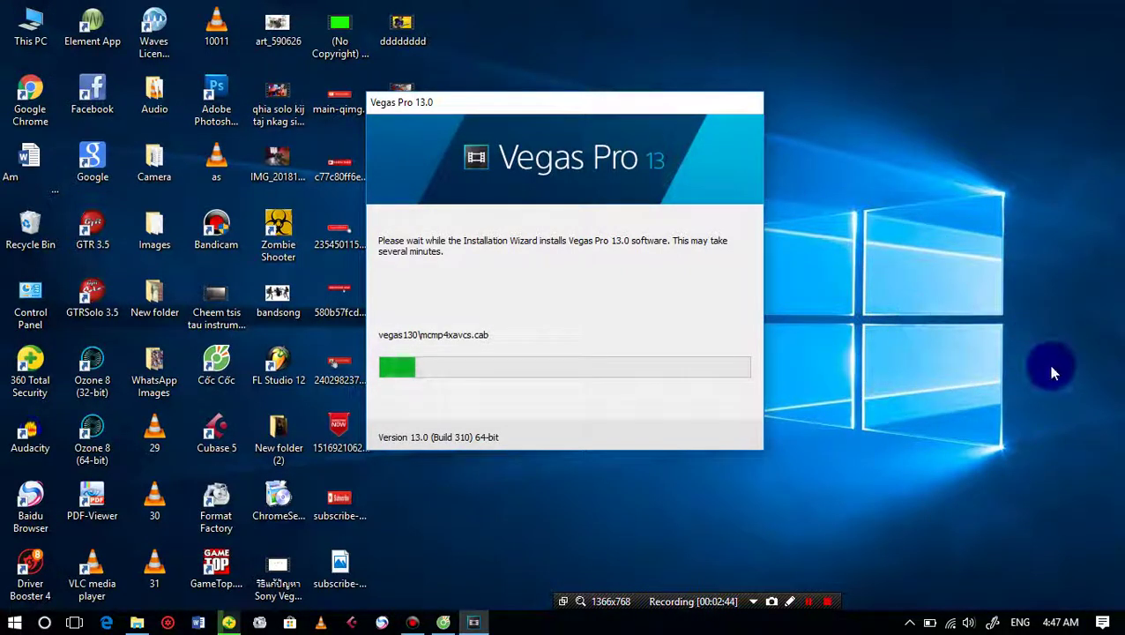
{"action": "left_click", "coordinate": [869, 59]}
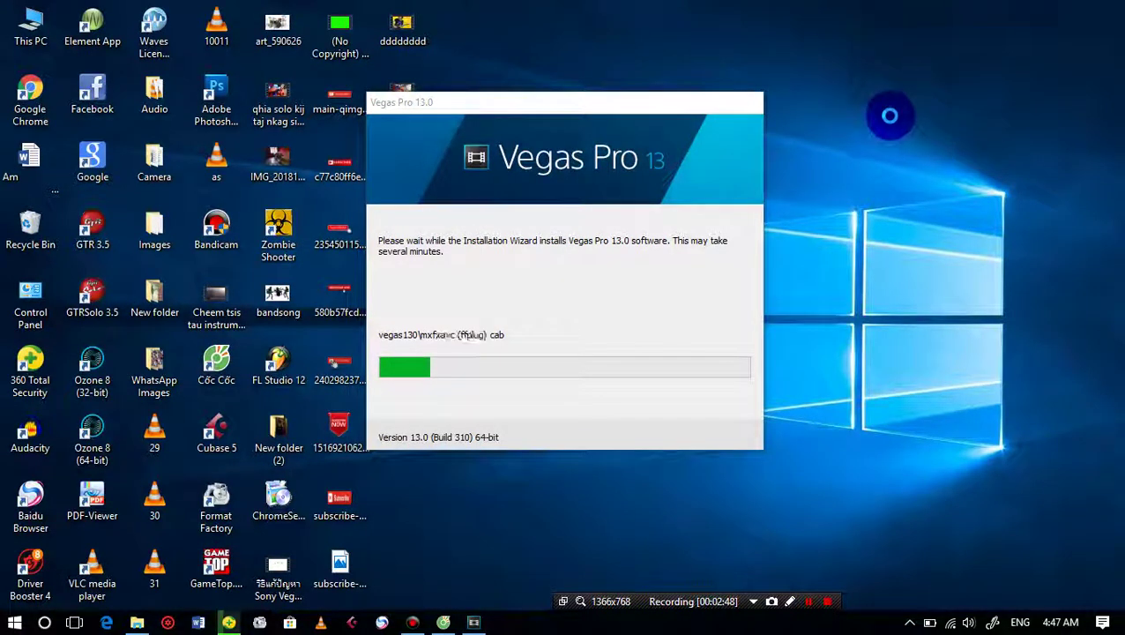
{"action": "right_click", "coordinate": [872, 60]}
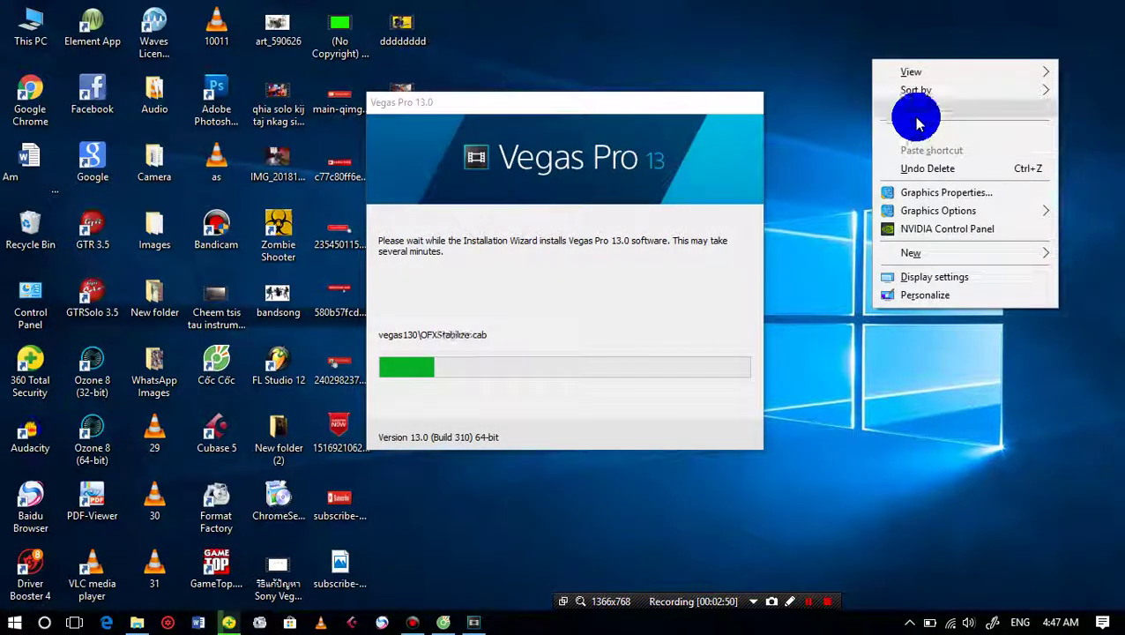
{"action": "left_click", "coordinate": [917, 113]}
{"action": "right_click", "coordinate": [878, 79]}
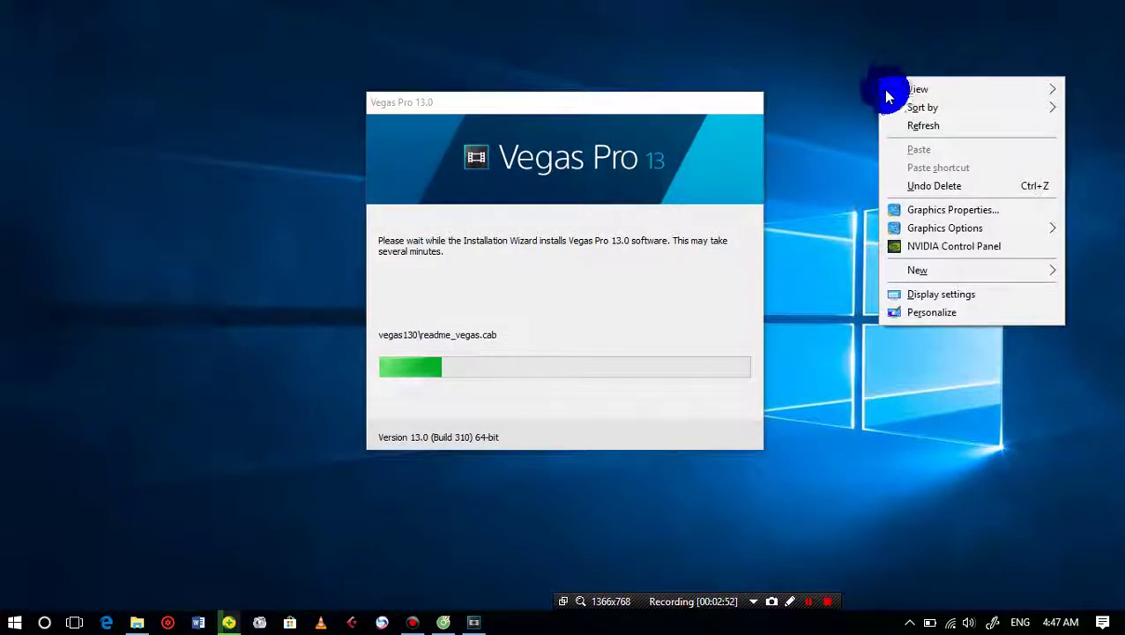
{"action": "left_click", "coordinate": [919, 132]}
{"action": "right_click", "coordinate": [882, 80]}
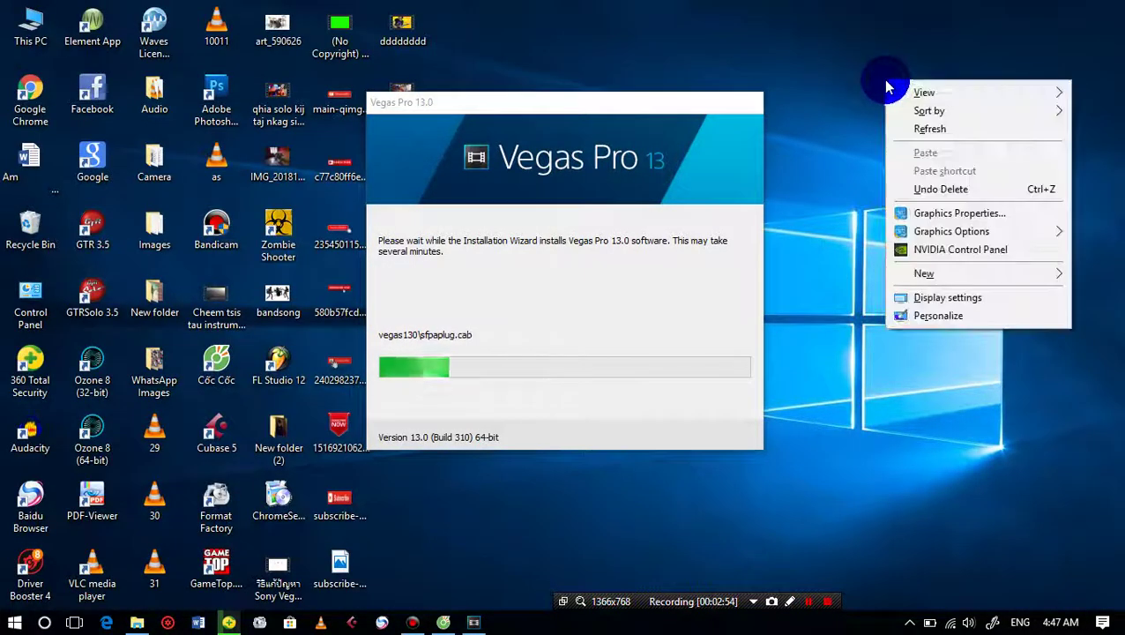
{"action": "left_click", "coordinate": [921, 134]}
{"action": "right_click", "coordinate": [870, 56]}
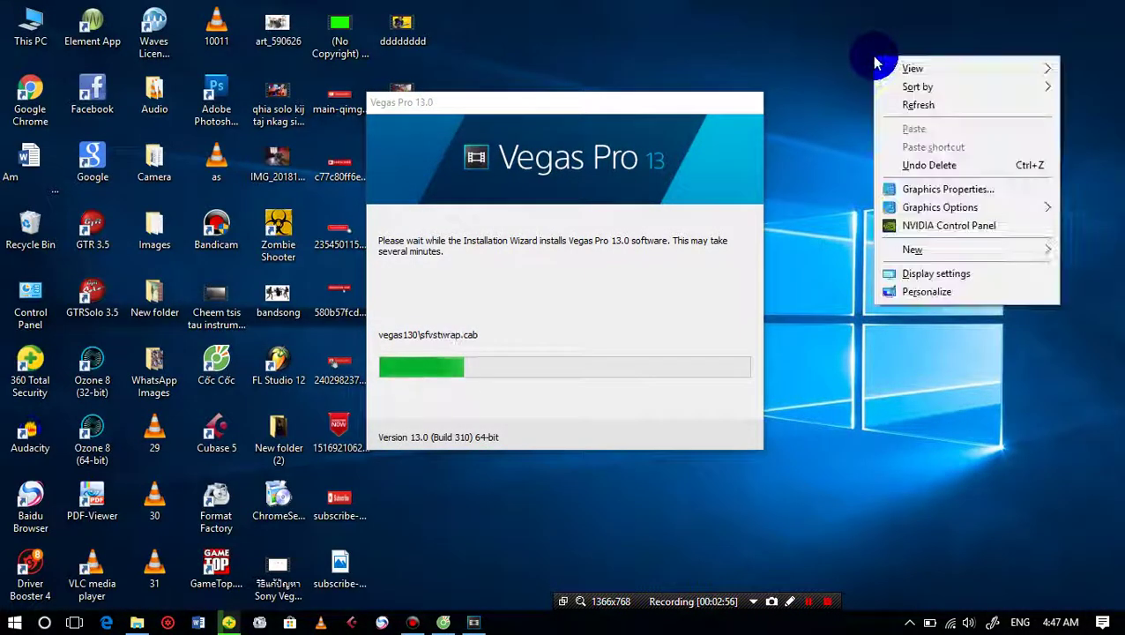
{"action": "left_click", "coordinate": [917, 106]}
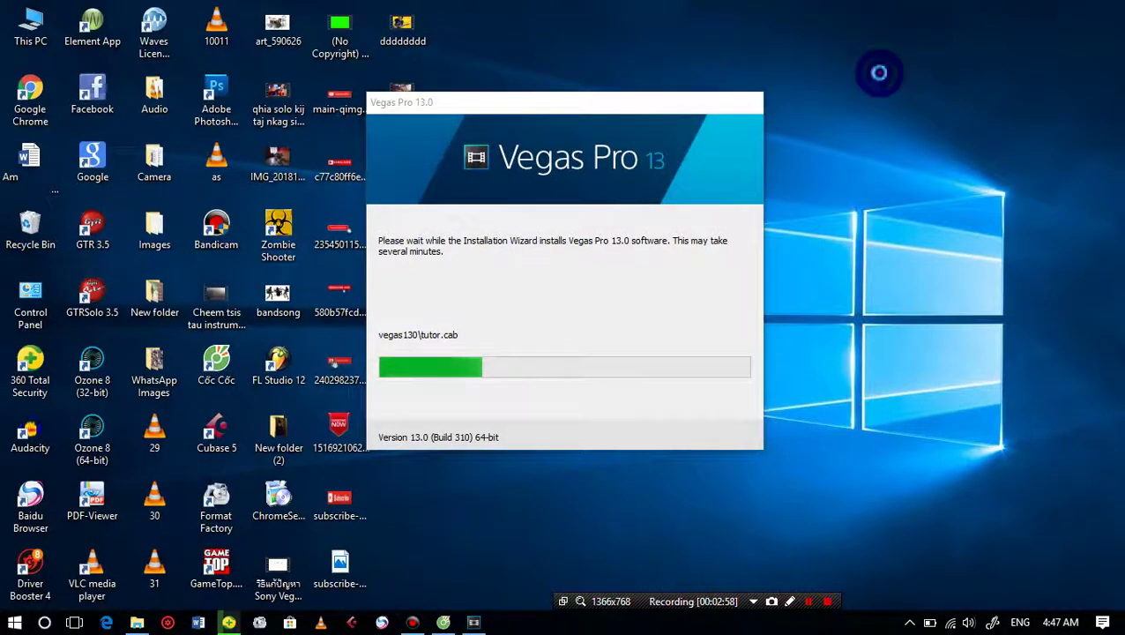
{"action": "right_click", "coordinate": [879, 73]}
{"action": "left_click", "coordinate": [919, 126]}
{"action": "right_click", "coordinate": [890, 65]}
{"action": "left_click", "coordinate": [925, 120]}
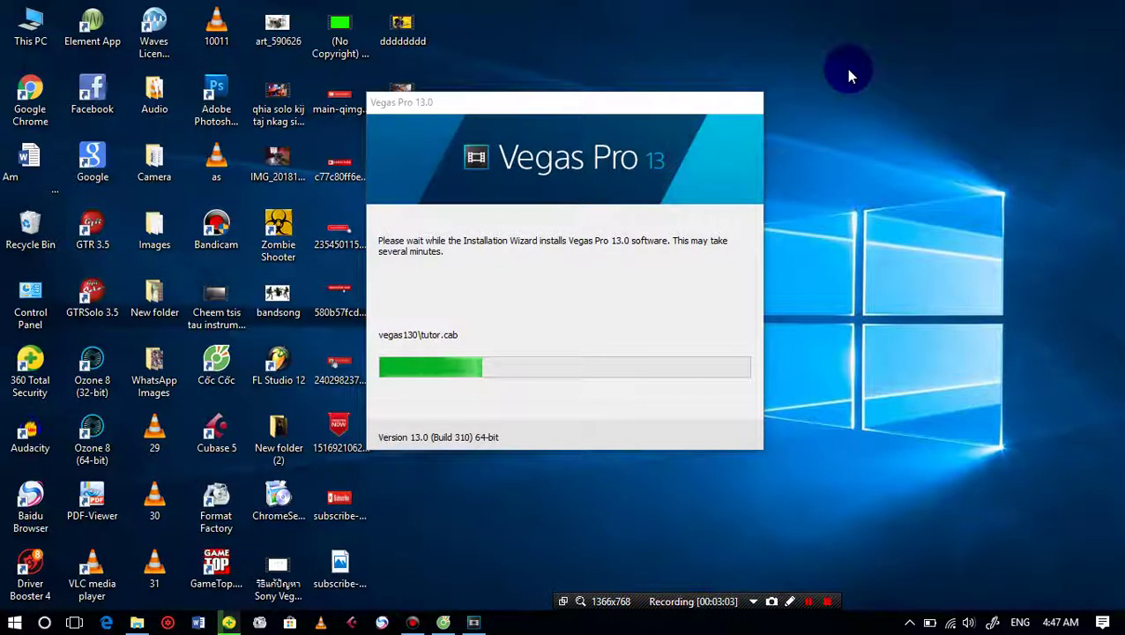
{"action": "right_click", "coordinate": [848, 71]}
{"action": "left_click", "coordinate": [889, 127]}
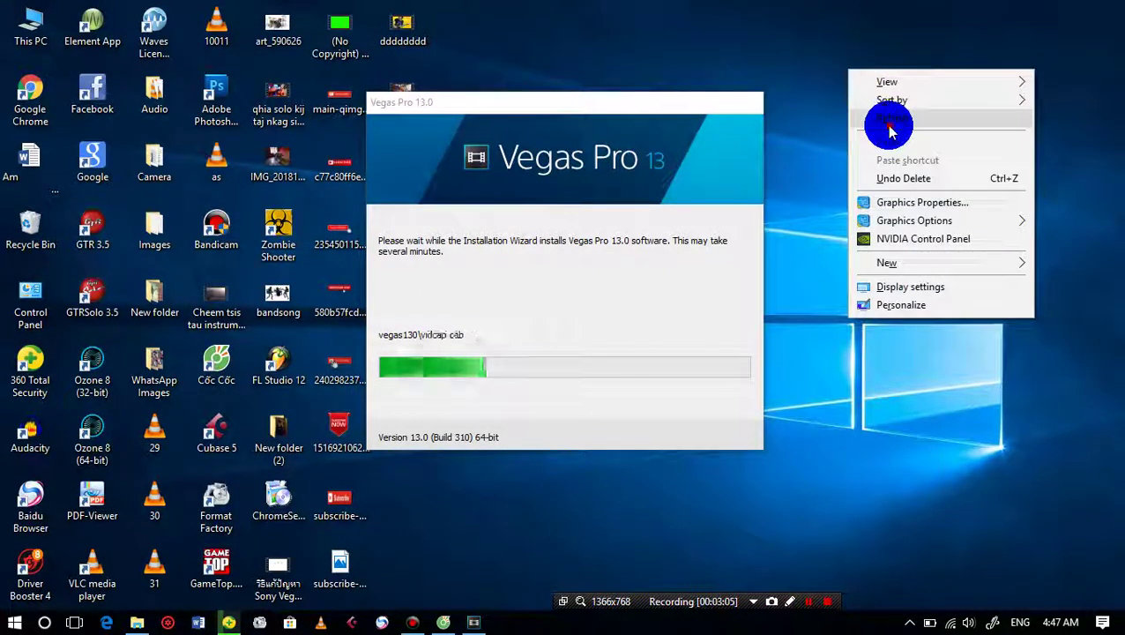
{"action": "right_click", "coordinate": [888, 126]}
{"action": "left_click", "coordinate": [917, 177]}
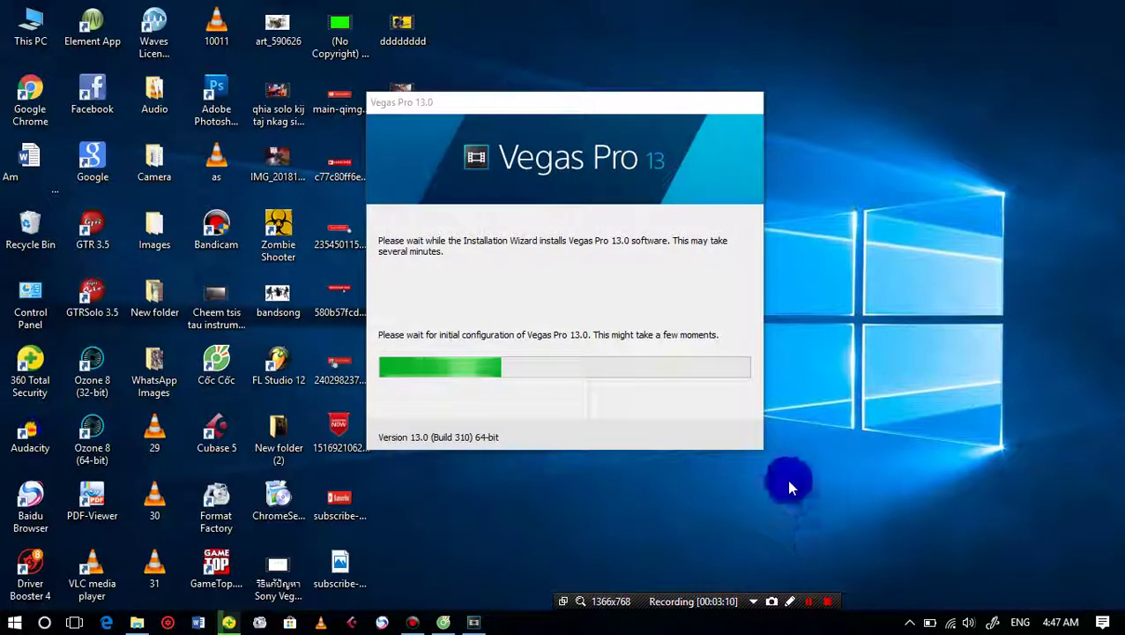
{"action": "right_click", "coordinate": [818, 62]}
{"action": "left_click", "coordinate": [867, 108]}
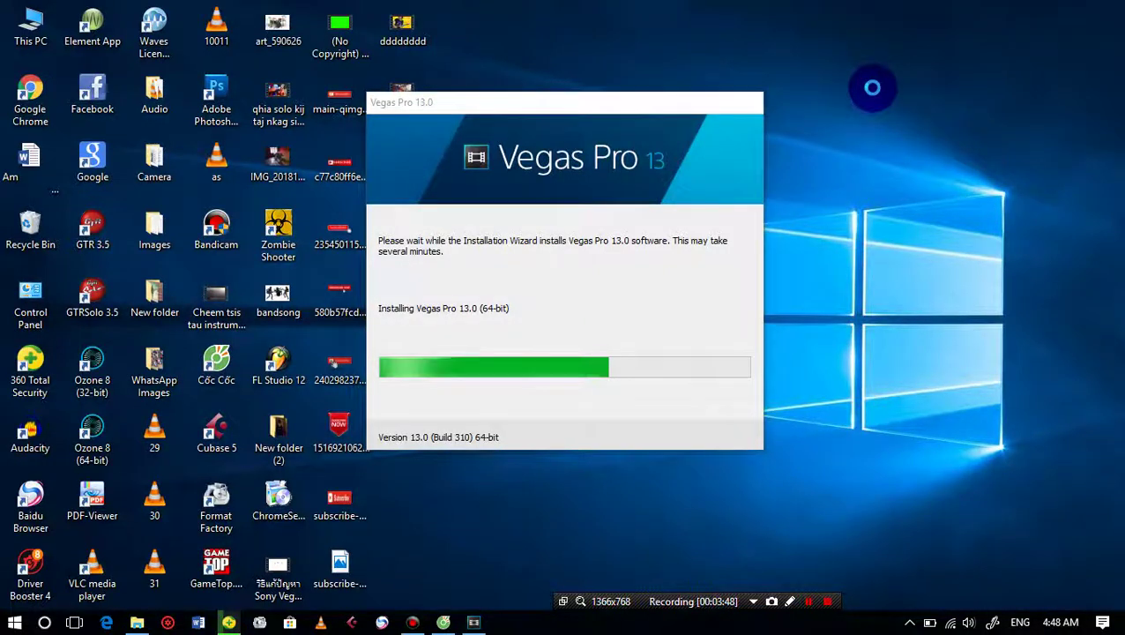
{"action": "right_click", "coordinate": [871, 87]}
{"action": "left_click", "coordinate": [897, 136]}
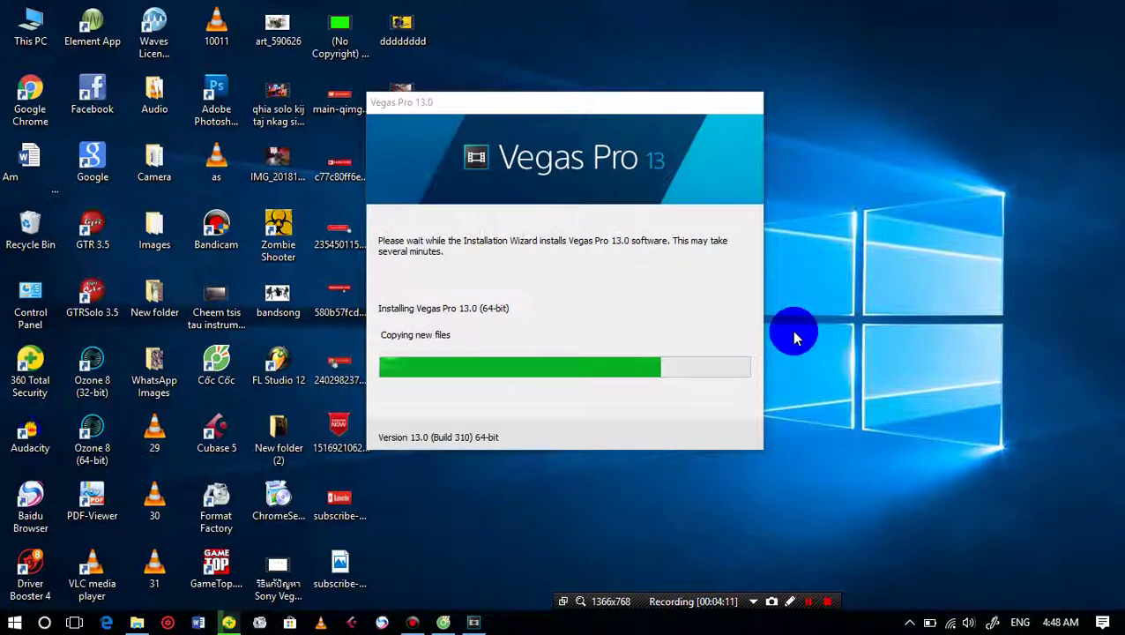
{"action": "right_click", "coordinate": [885, 170]}
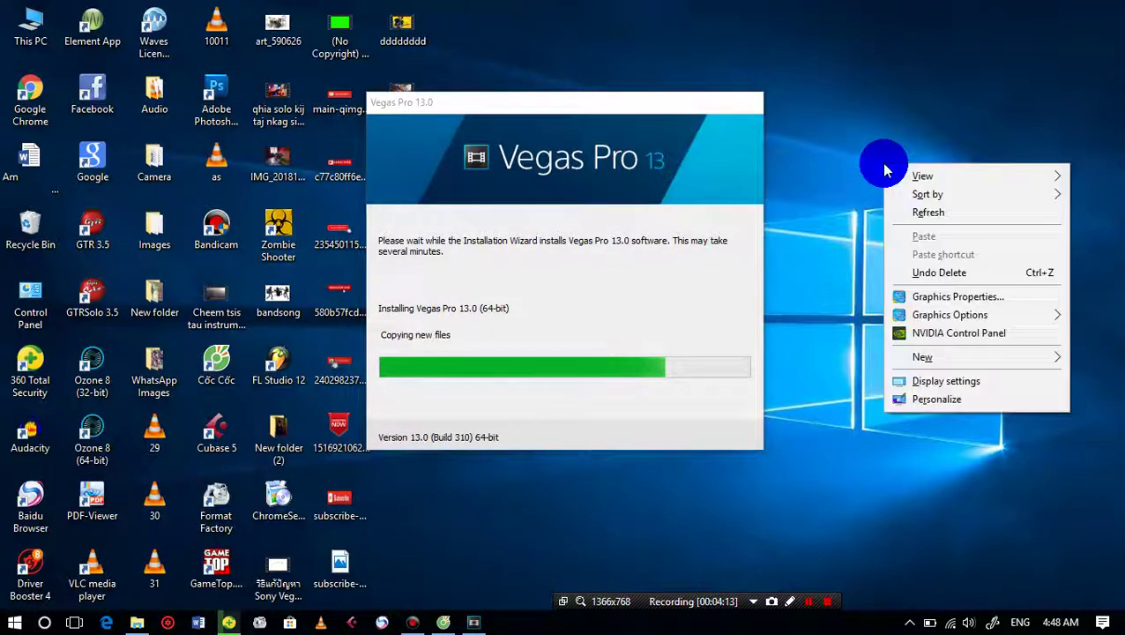
{"action": "left_click", "coordinate": [934, 217]}
{"action": "right_click", "coordinate": [827, 123]}
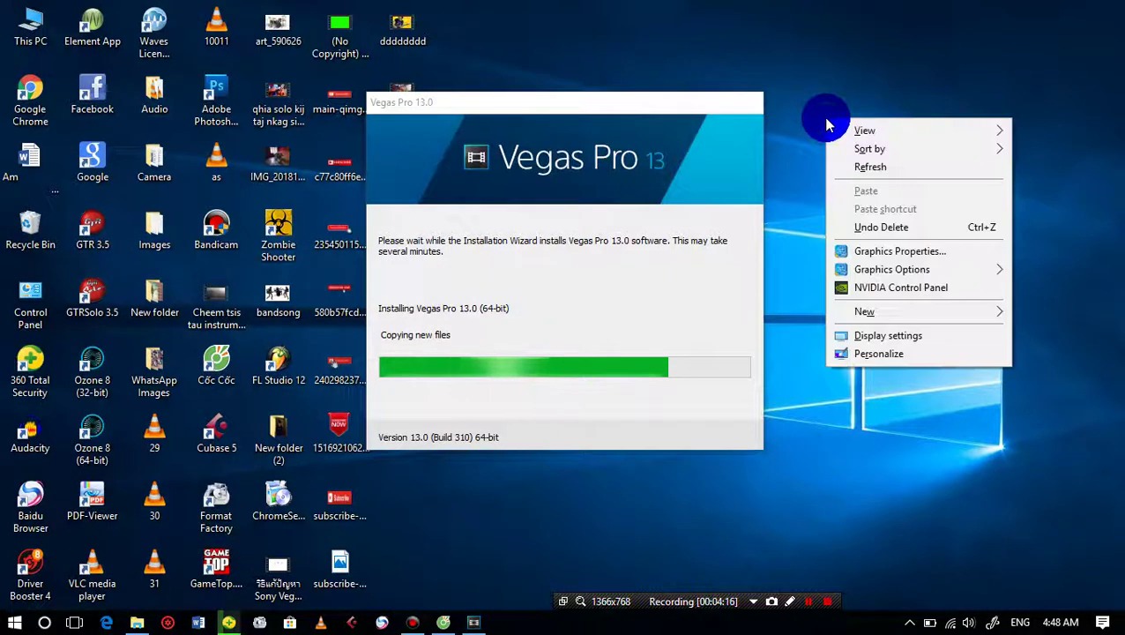
{"action": "left_click", "coordinate": [894, 169]}
{"action": "right_click", "coordinate": [848, 100]}
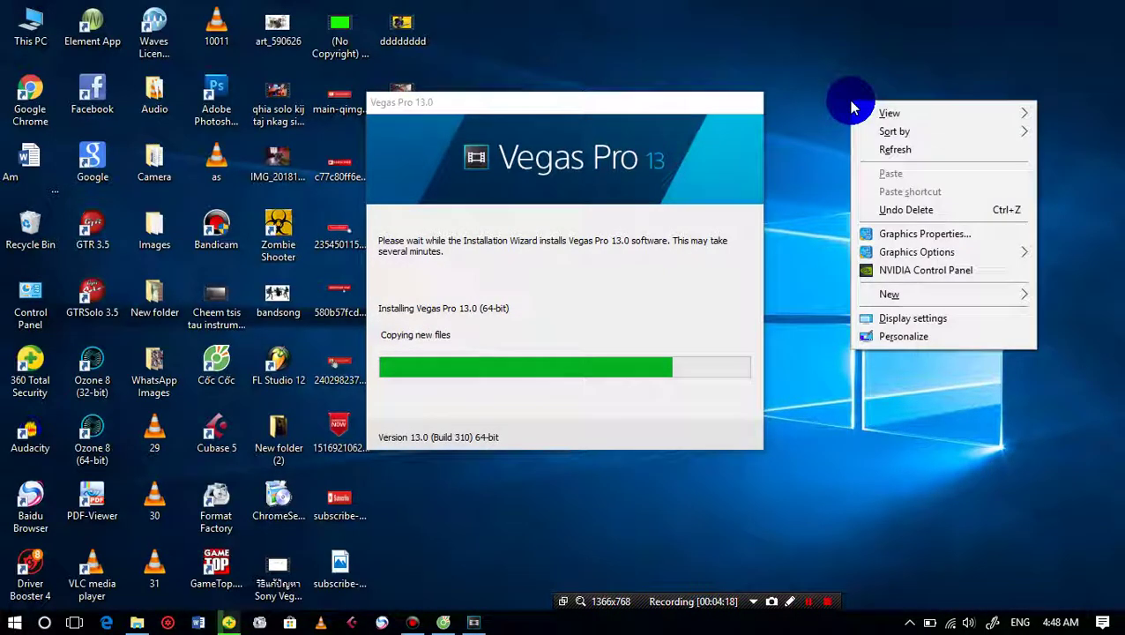
{"action": "left_click", "coordinate": [874, 151]}
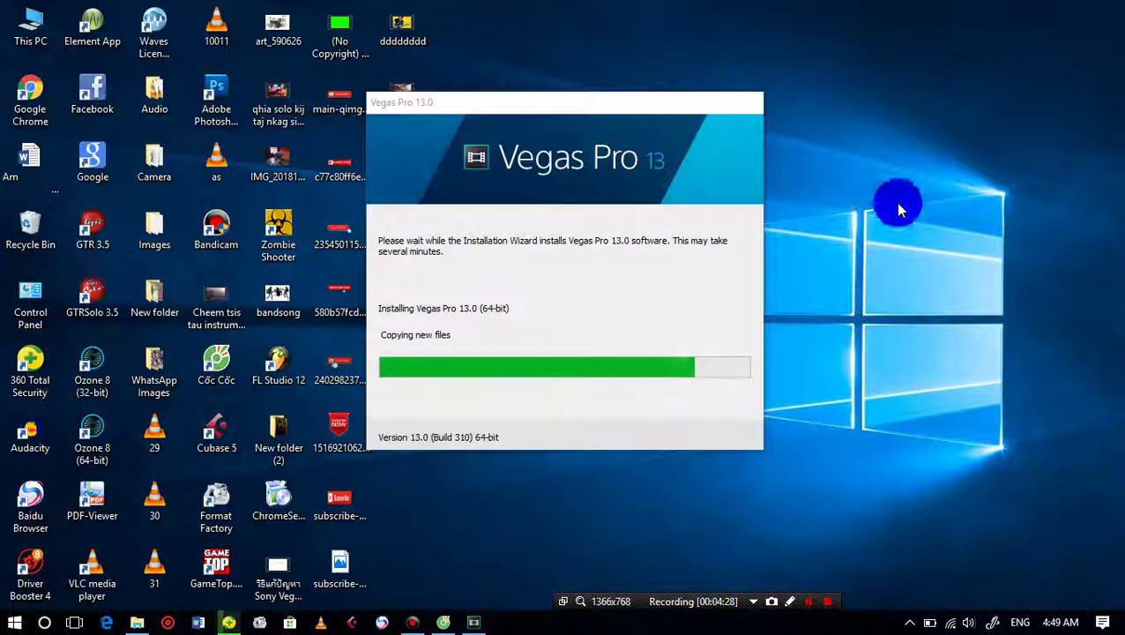
{"action": "right_click", "coordinate": [880, 174]}
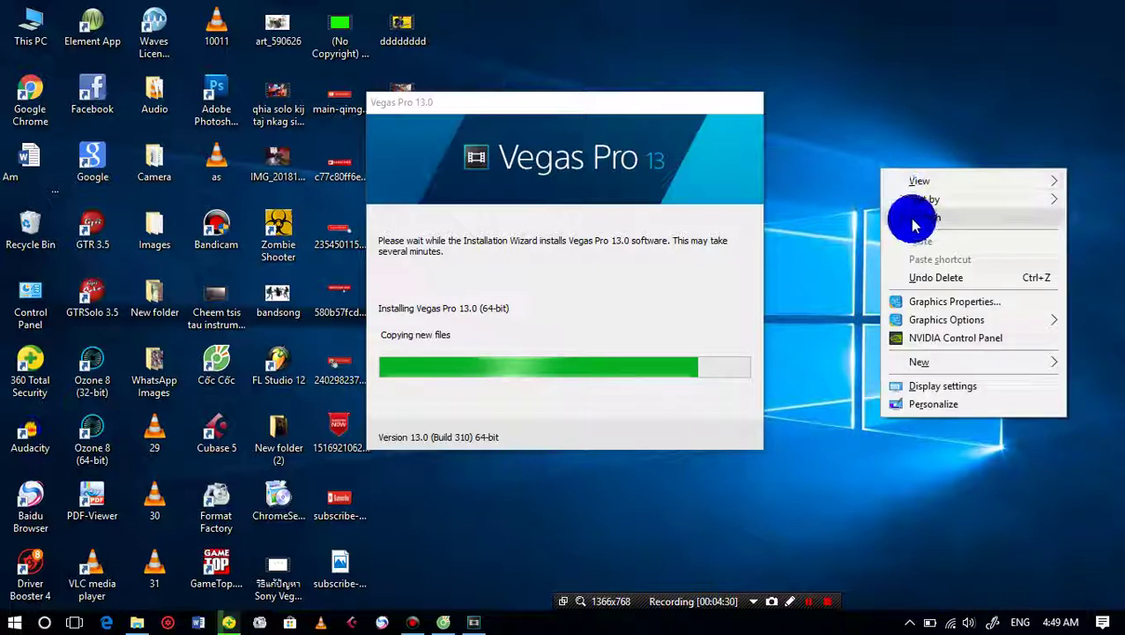
{"action": "left_click", "coordinate": [907, 216]}
{"action": "right_click", "coordinate": [874, 128]}
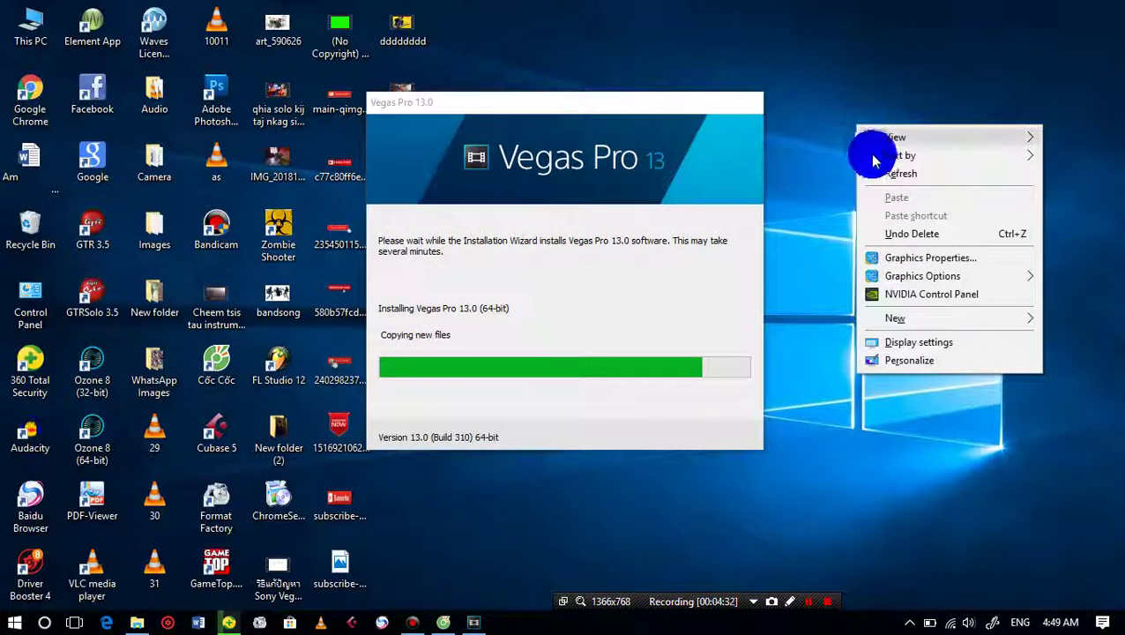
{"action": "left_click", "coordinate": [884, 174]}
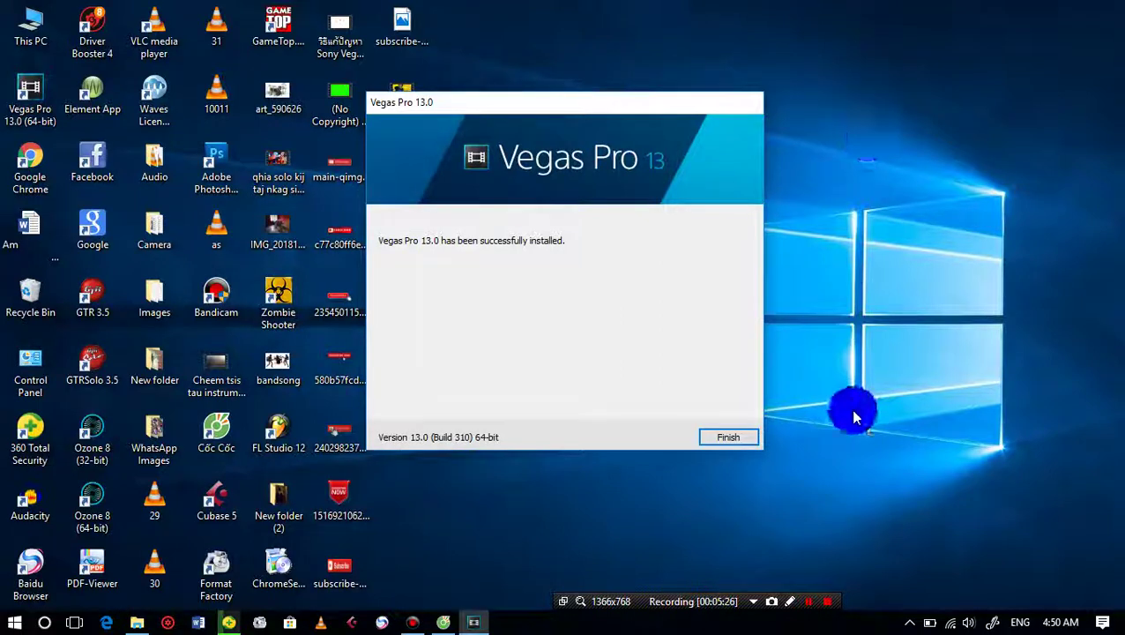
{"action": "left_click", "coordinate": [812, 605]}
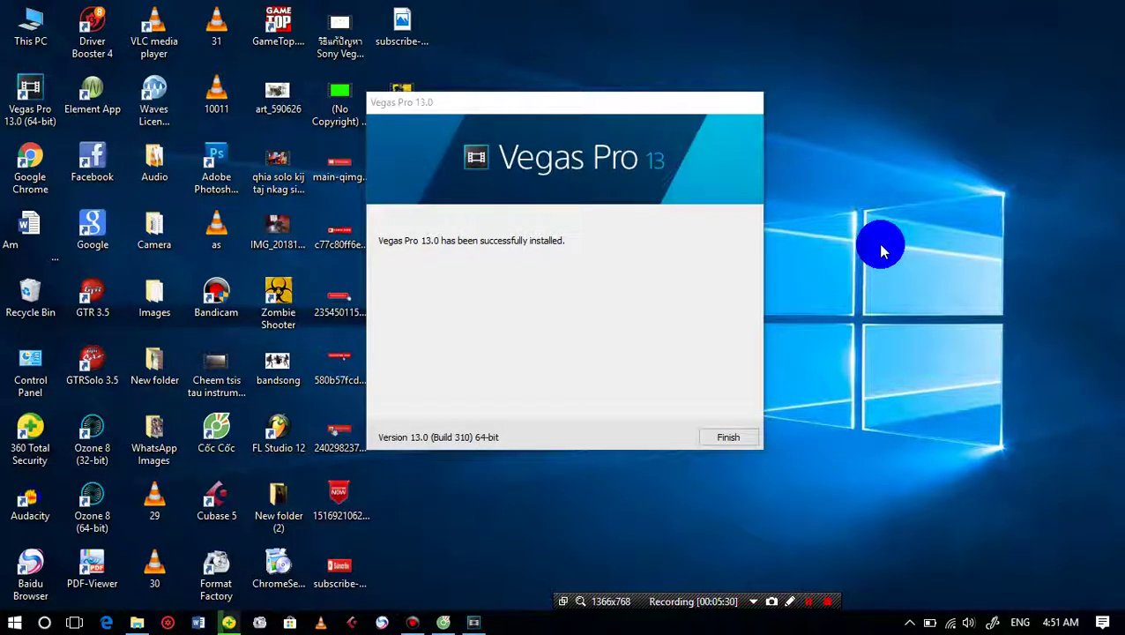
{"action": "right_click", "coordinate": [875, 132]}
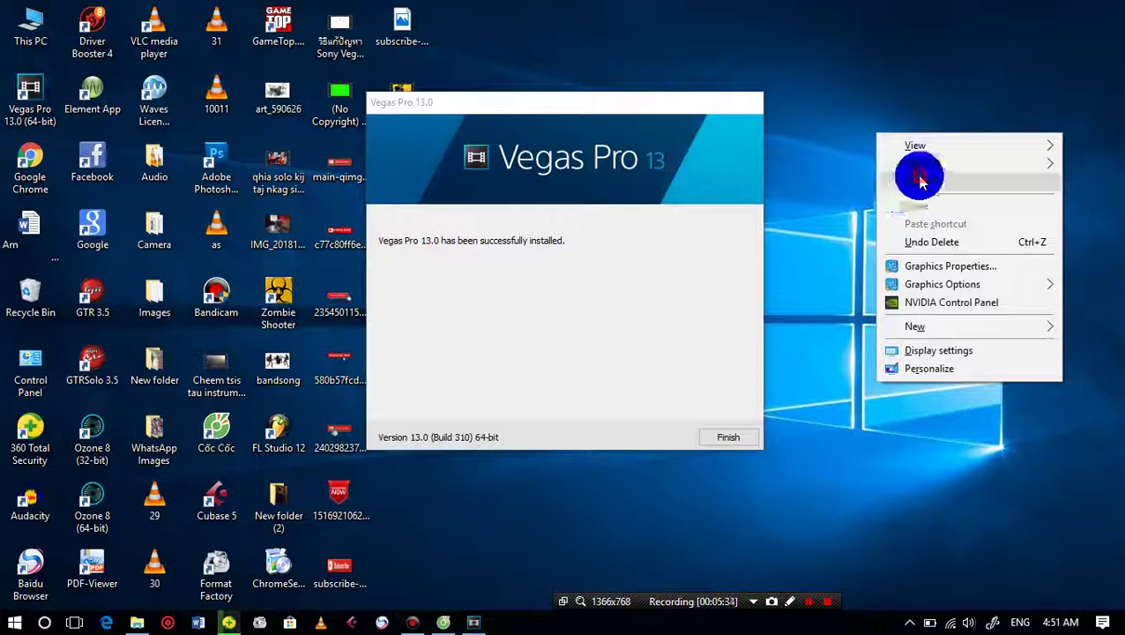
{"action": "left_click", "coordinate": [919, 181]}
{"action": "right_click", "coordinate": [875, 61]}
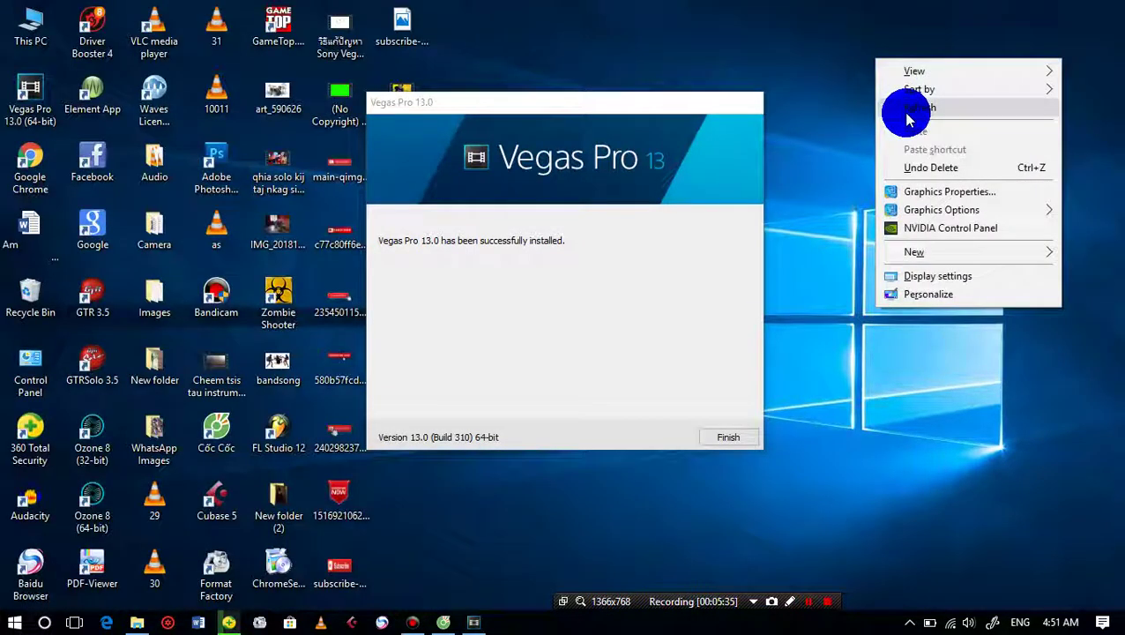
{"action": "left_click", "coordinate": [908, 107]}
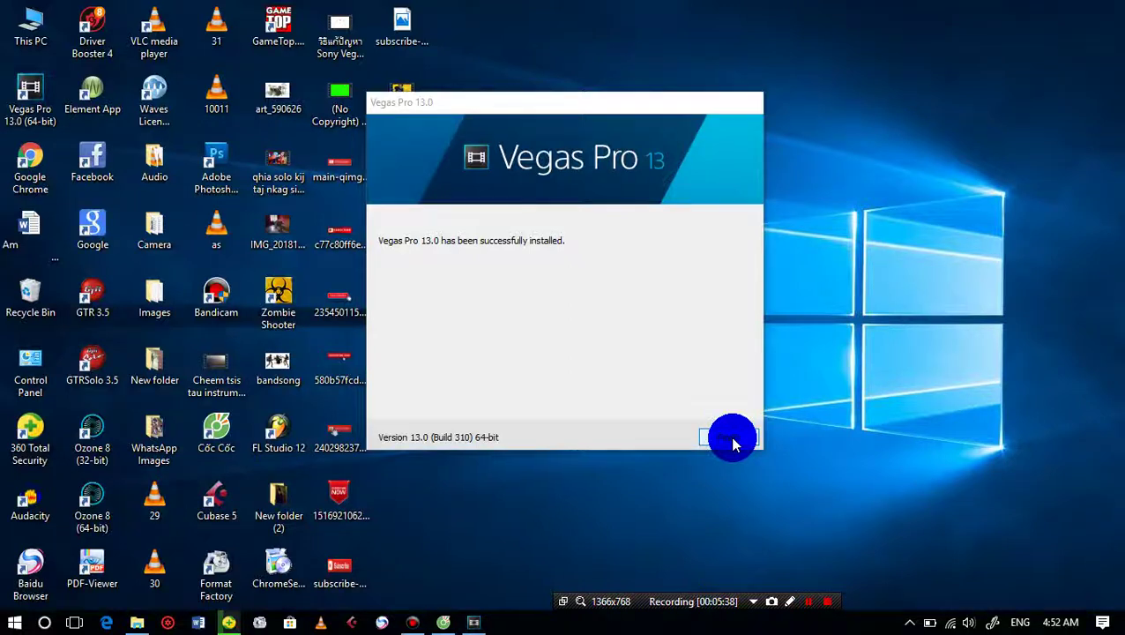
- Finish the Vegas Pro 13.0 installation wizard and refresh the desktop
{"action": "left_click", "coordinate": [730, 437]}
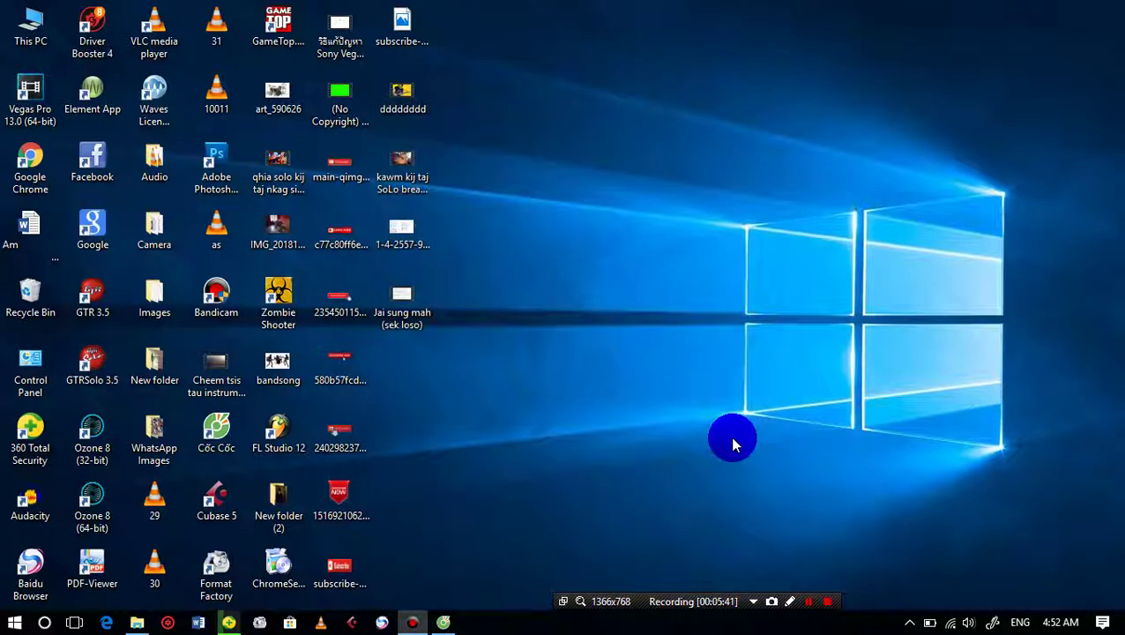
{"action": "right_click", "coordinate": [586, 46]}
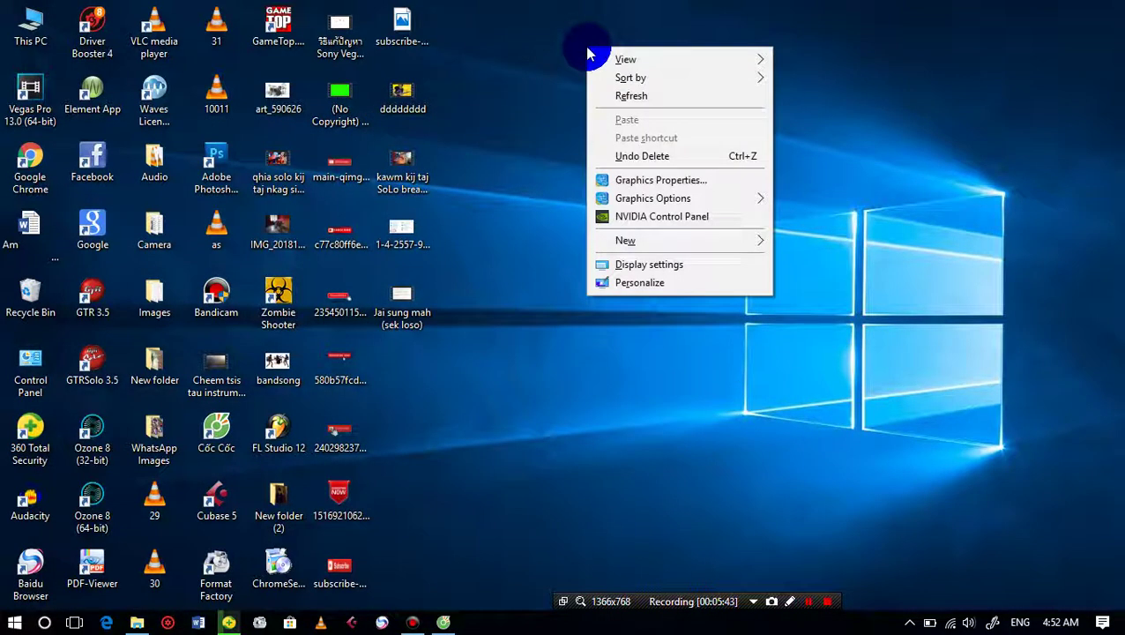
{"action": "left_click", "coordinate": [642, 96]}
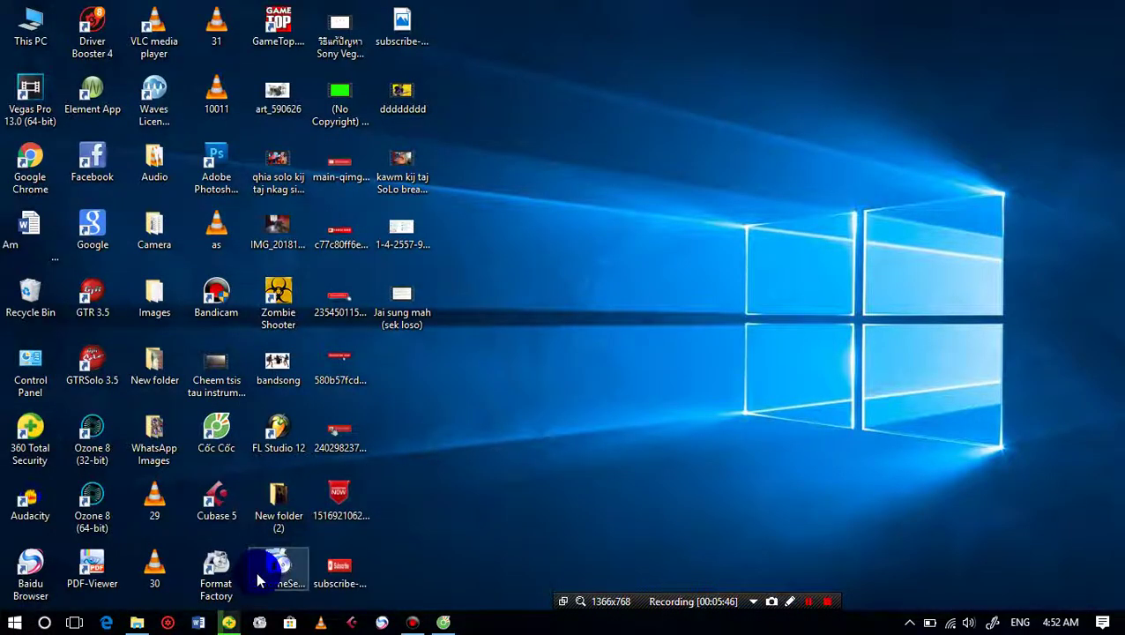
- Open the Crack folder beside the Vegas Pro installer and launch the Sony Vegas Pro 13 application in it
{"action": "left_click", "coordinate": [137, 622]}
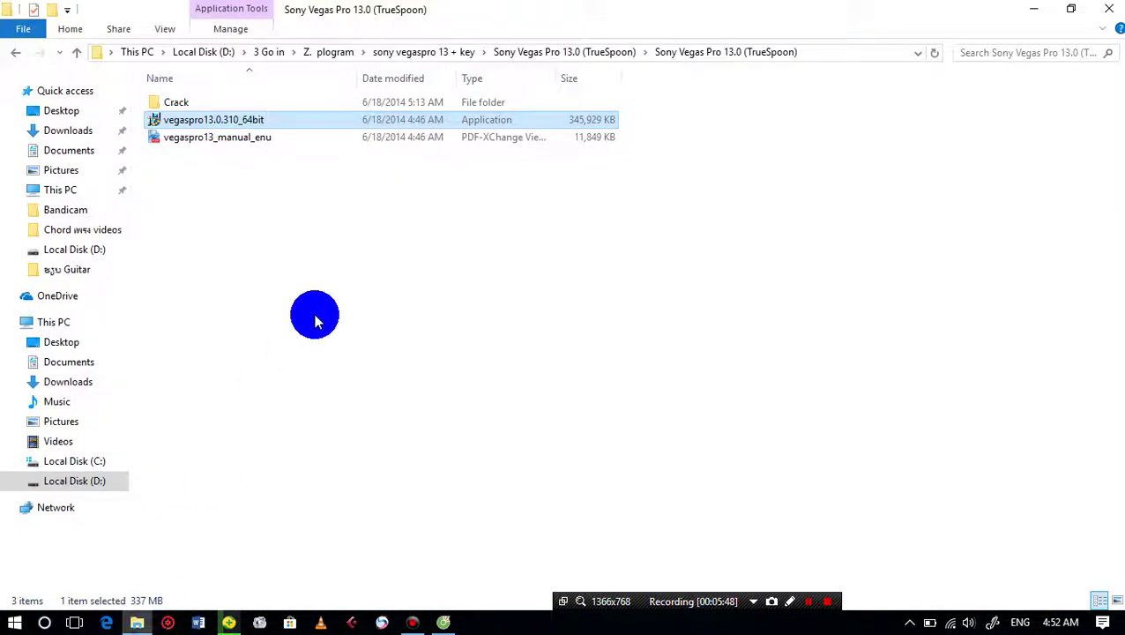
{"action": "left_click", "coordinate": [209, 107]}
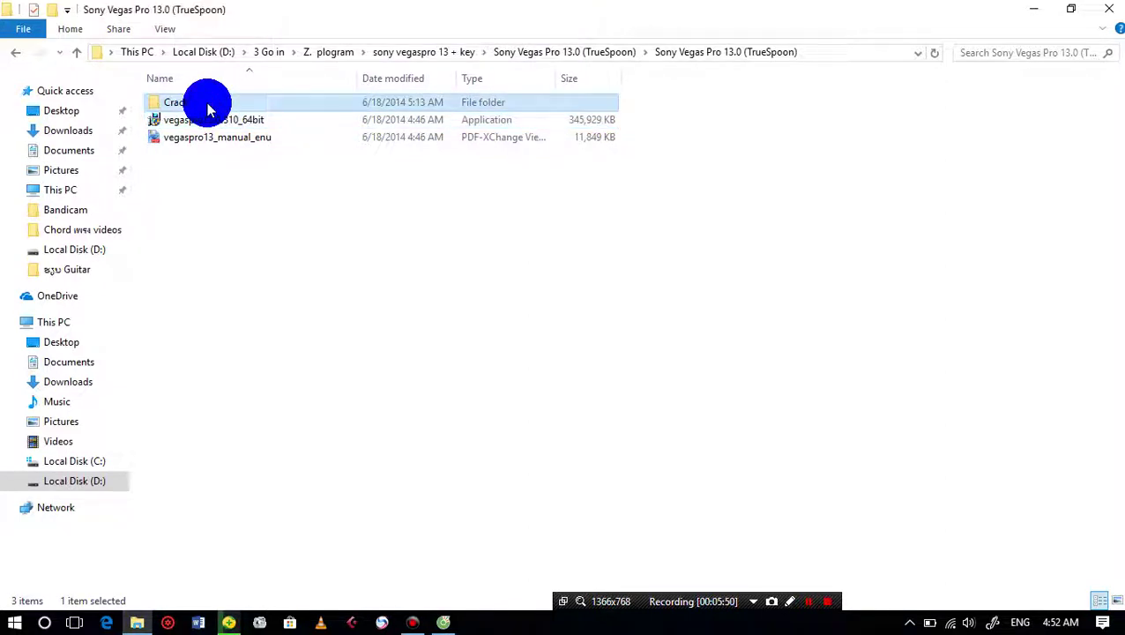
{"action": "left_click", "coordinate": [209, 104]}
{"action": "double_click", "coordinate": [228, 101]}
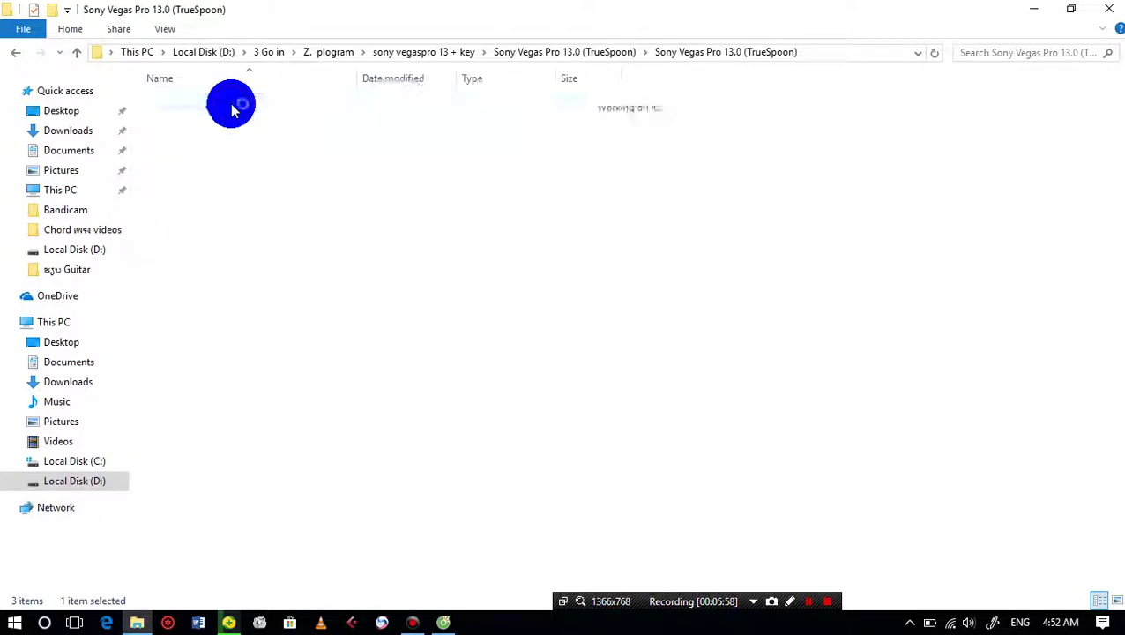
{"action": "double_click", "coordinate": [271, 104]}
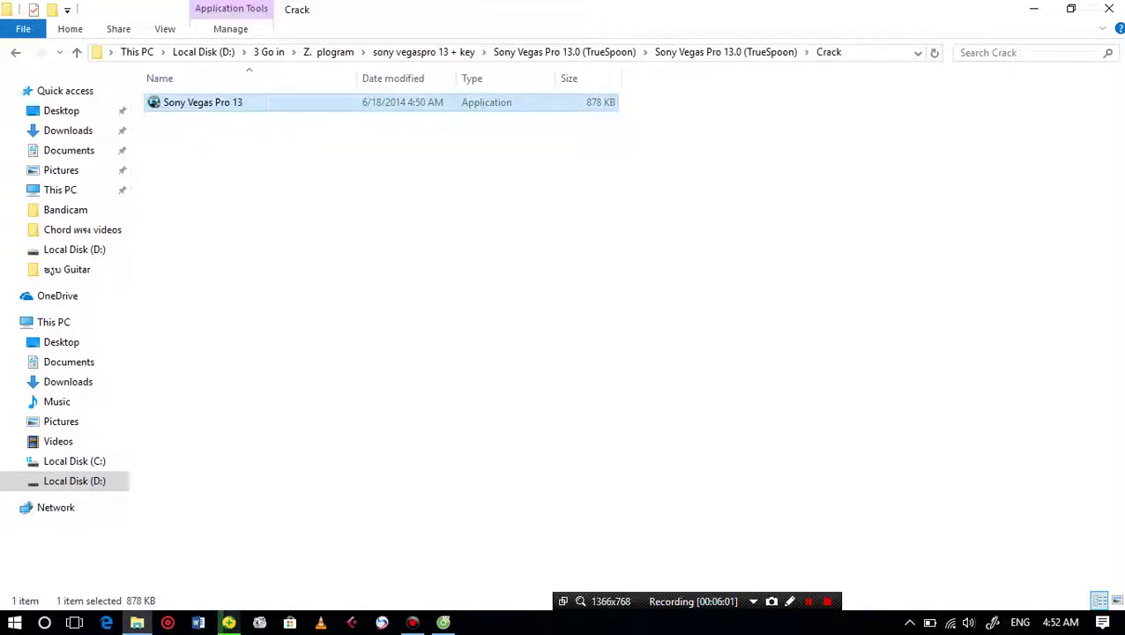
{"action": "left_click", "coordinate": [486, 421]}
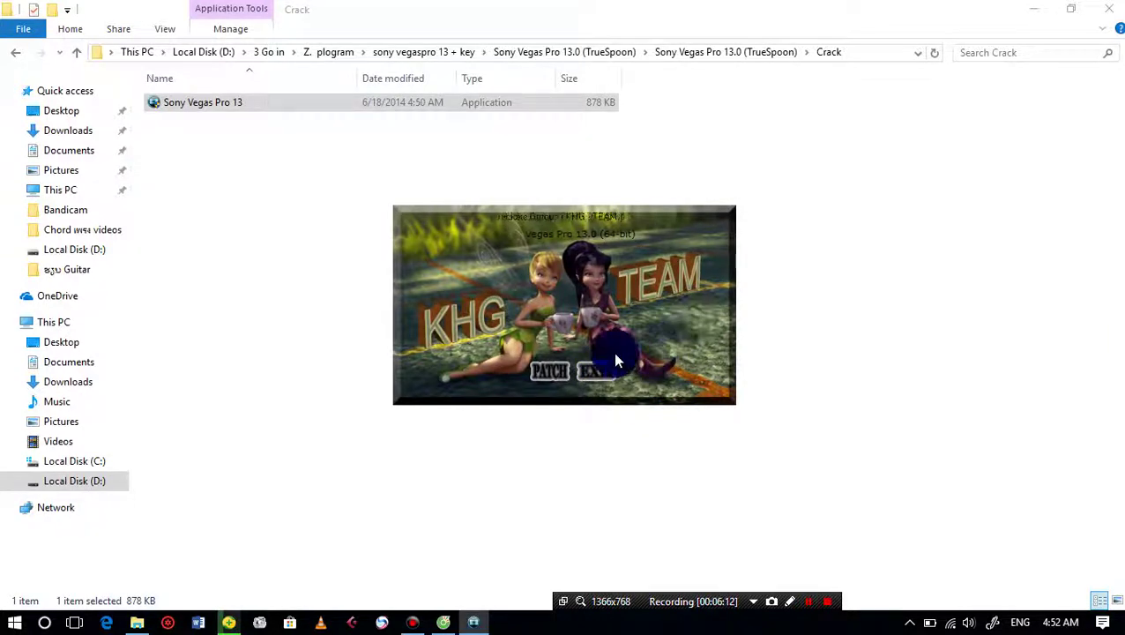
- Run the patch for Vegas Pro 13.0 (64-bit) in the KHG TEAM window and exit the patcher
{"action": "left_click", "coordinate": [552, 385]}
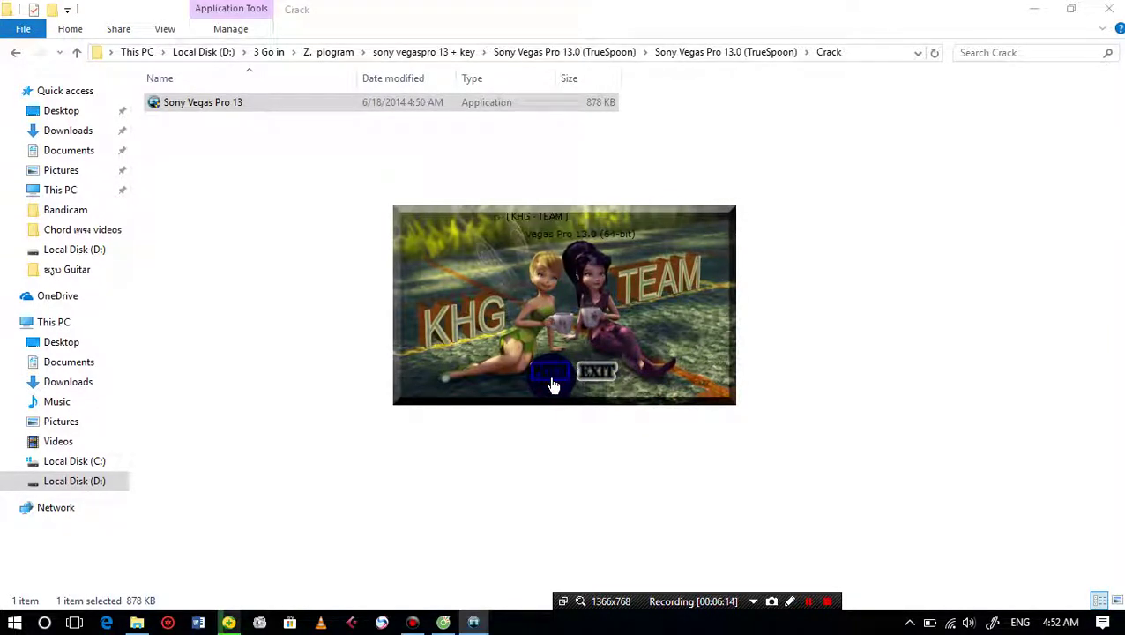
{"action": "left_click", "coordinate": [652, 271]}
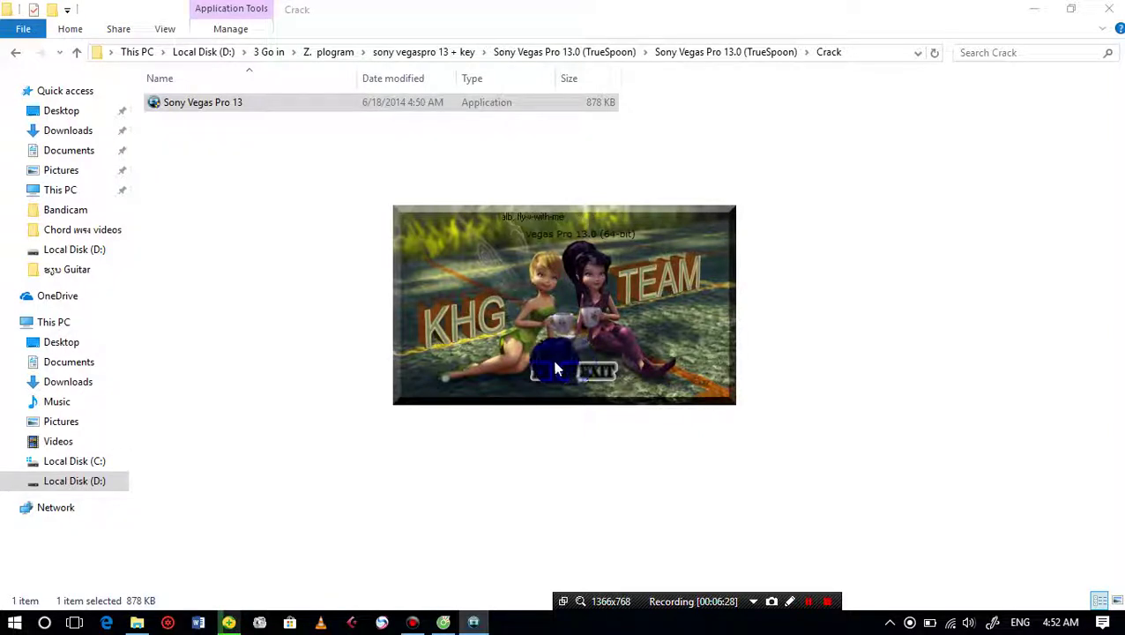
{"action": "mouse_move", "coordinate": [702, 377]}
{"action": "left_mouse_down"}
{"action": "mouse_move", "coordinate": [626, 424]}
{"action": "mouse_move", "coordinate": [518, 287]}
{"action": "mouse_move", "coordinate": [579, 294]}
{"action": "left_mouse_up"}
{"action": "mouse_move", "coordinate": [631, 383]}
{"action": "left_mouse_down"}
{"action": "mouse_move", "coordinate": [618, 410]}
{"action": "mouse_move", "coordinate": [570, 410]}
{"action": "mouse_move", "coordinate": [602, 372]}
{"action": "mouse_move", "coordinate": [613, 392]}
{"action": "mouse_move", "coordinate": [628, 366]}
{"action": "mouse_move", "coordinate": [661, 392]}
{"action": "mouse_move", "coordinate": [587, 379]}
{"action": "mouse_move", "coordinate": [604, 372]}
{"action": "left_mouse_up"}
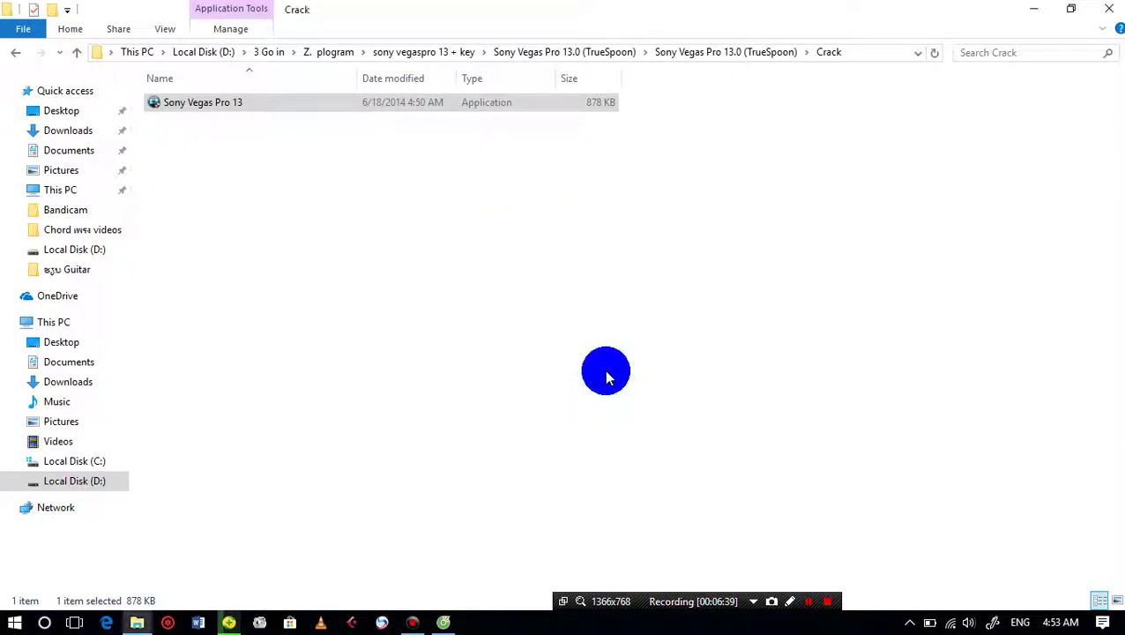
- Close the Crack folder window and refresh the desktop
{"action": "left_click", "coordinate": [1108, 15]}
{"action": "right_click", "coordinate": [716, 131]}
{"action": "left_click", "coordinate": [743, 174]}
{"action": "right_click", "coordinate": [627, 60]}
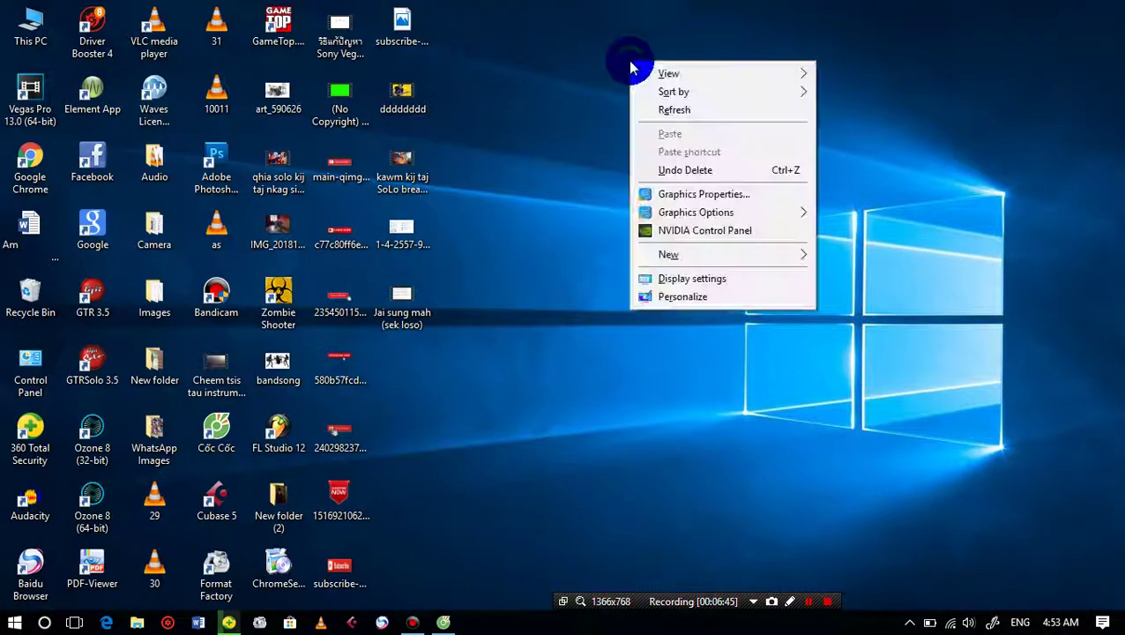
{"action": "left_click", "coordinate": [660, 111]}
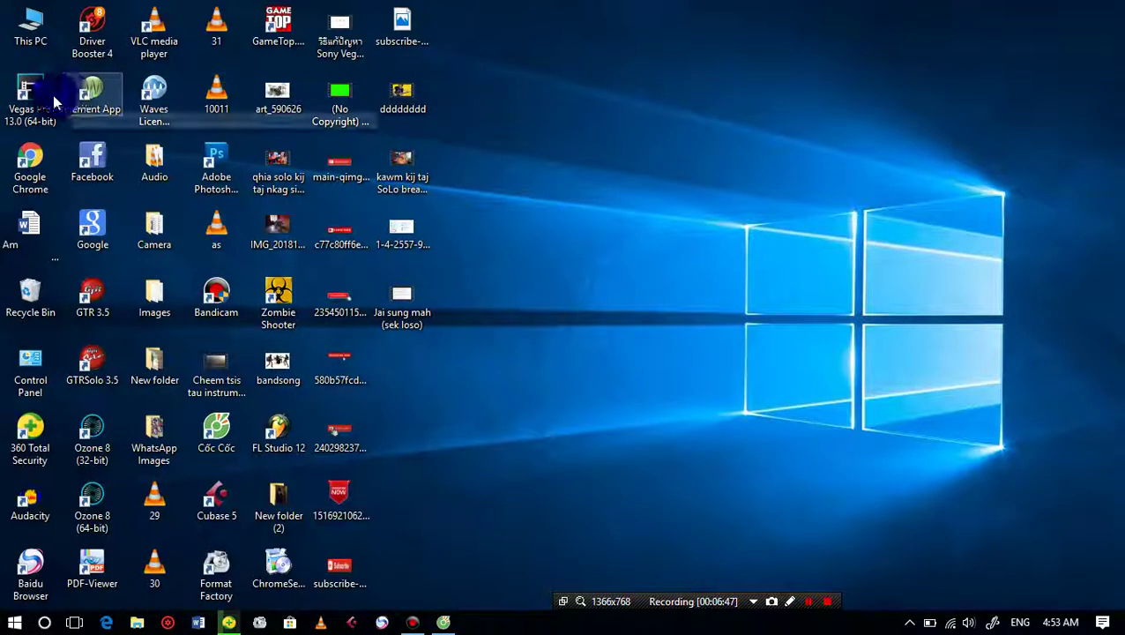
- Move the Vegas Pro 13.0 (64-bit) desktop shortcut beneath the dddddddd icon, refresh the desktop, and launch the program from it
{"action": "left_click_drag", "start_coordinate": [740, 163], "coordinate": [708, 166]}
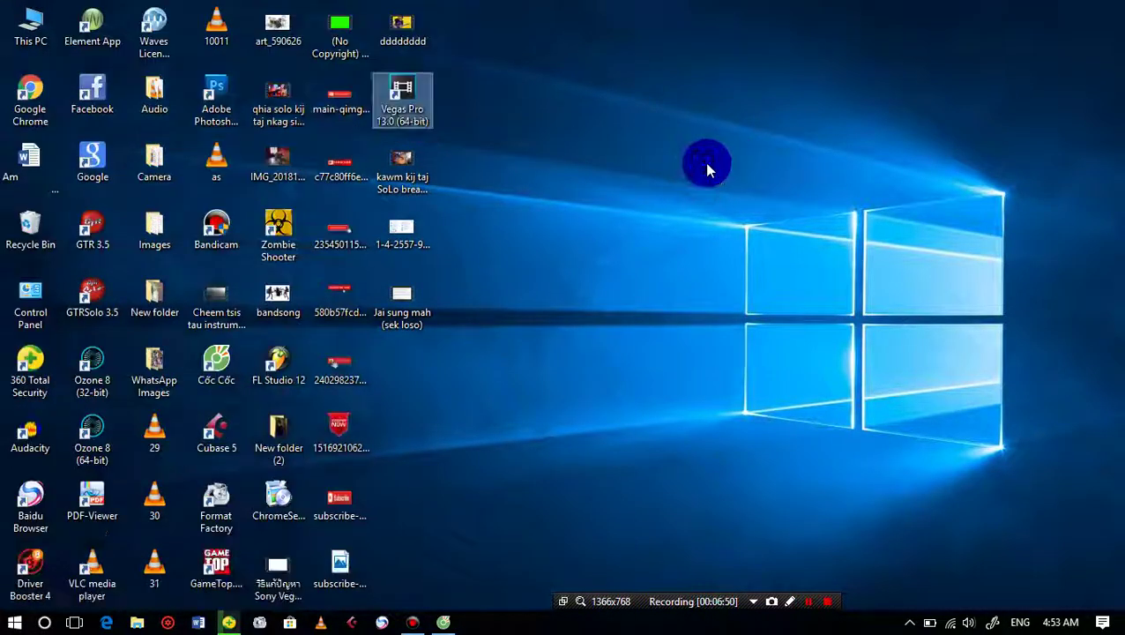
{"action": "left_click", "coordinate": [424, 97]}
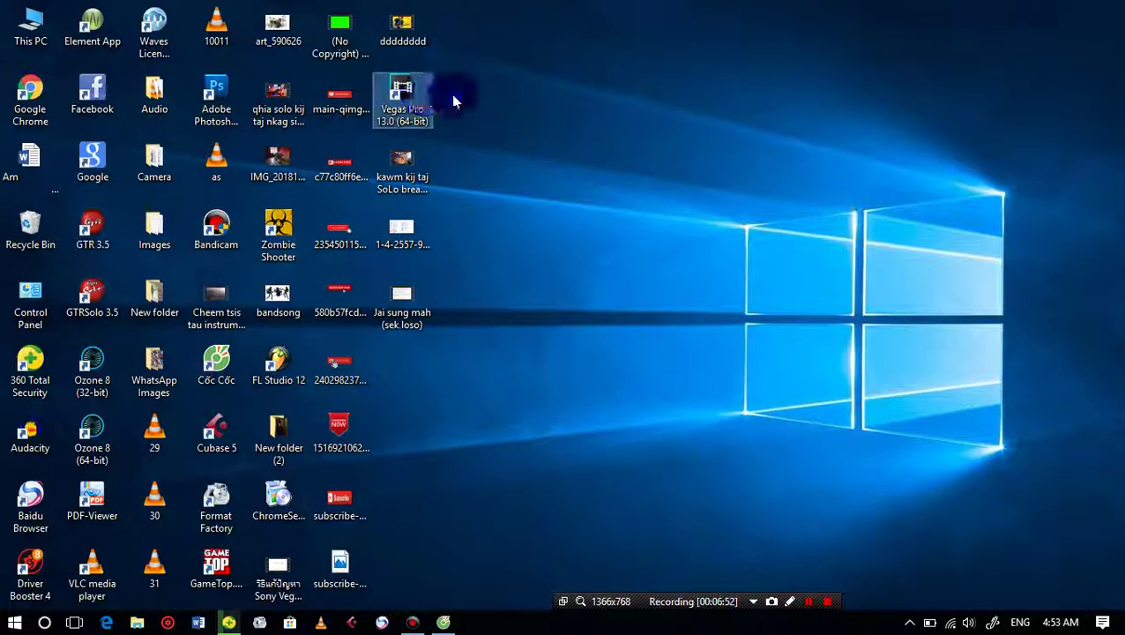
{"action": "right_click", "coordinate": [531, 113]}
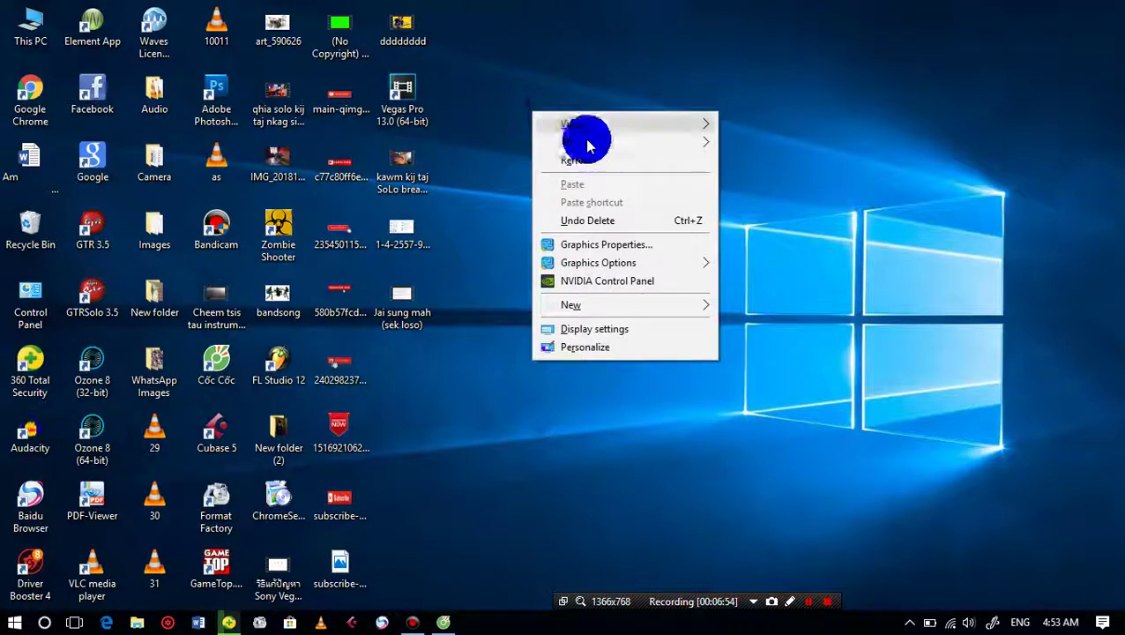
{"action": "left_click", "coordinate": [609, 160]}
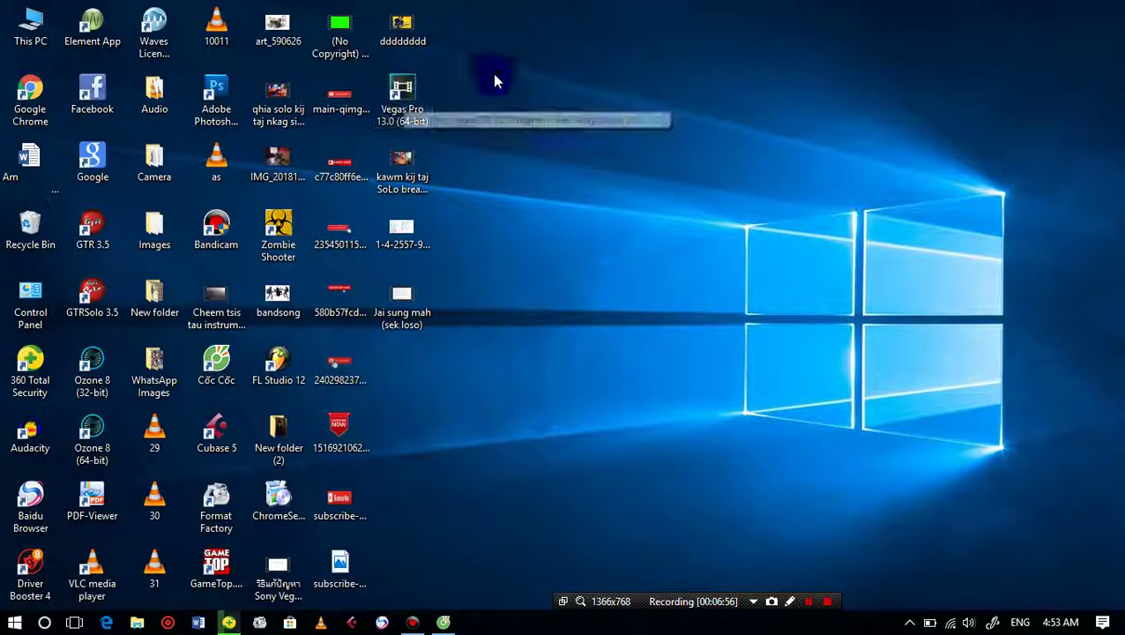
{"action": "left_click", "coordinate": [419, 93]}
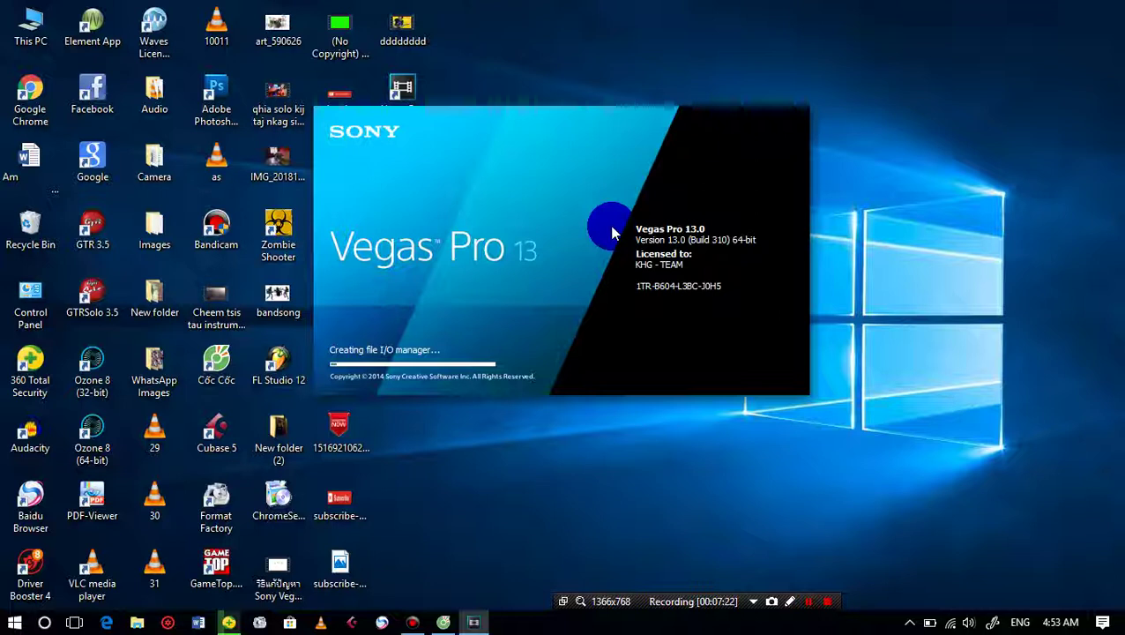
{"action": "right_click", "coordinate": [852, 60]}
{"action": "left_click", "coordinate": [896, 104]}
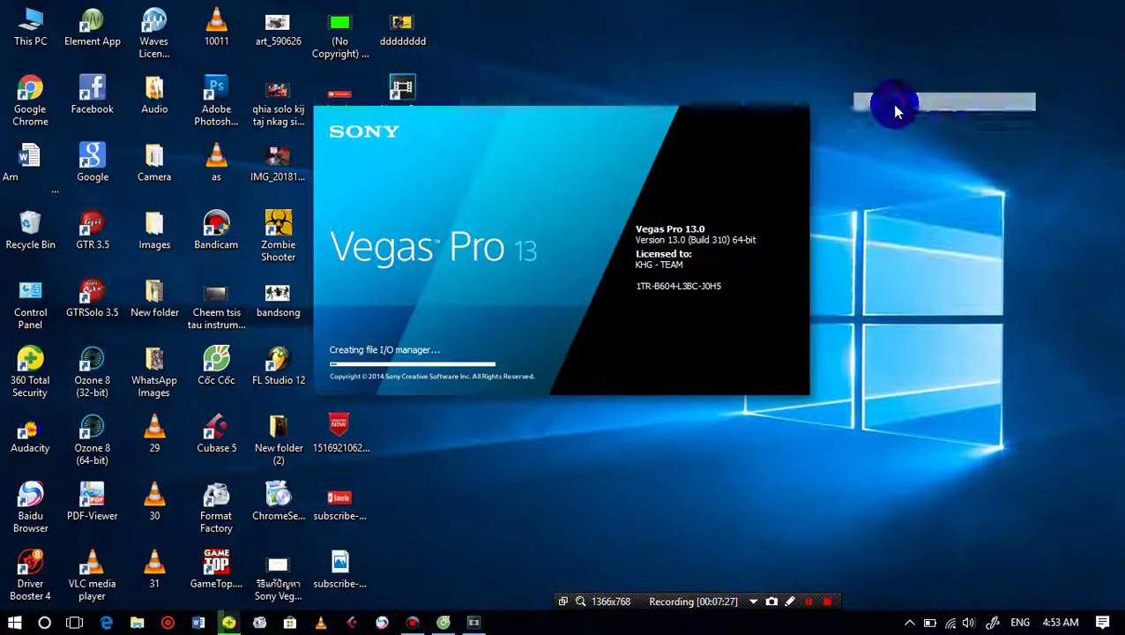
{"action": "mouse_move", "coordinate": [499, 278]}
{"action": "left_mouse_down"}
{"action": "mouse_move", "coordinate": [527, 284]}
{"action": "mouse_move", "coordinate": [542, 326]}
{"action": "mouse_move", "coordinate": [591, 322]}
{"action": "left_mouse_up"}
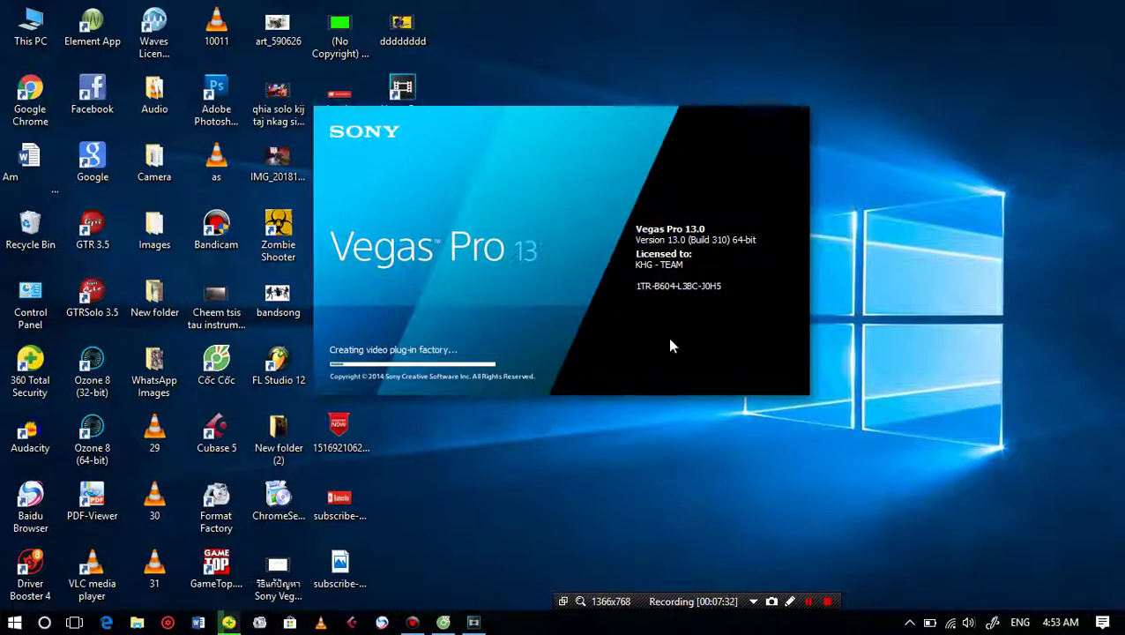
{"action": "right_click", "coordinate": [877, 87]}
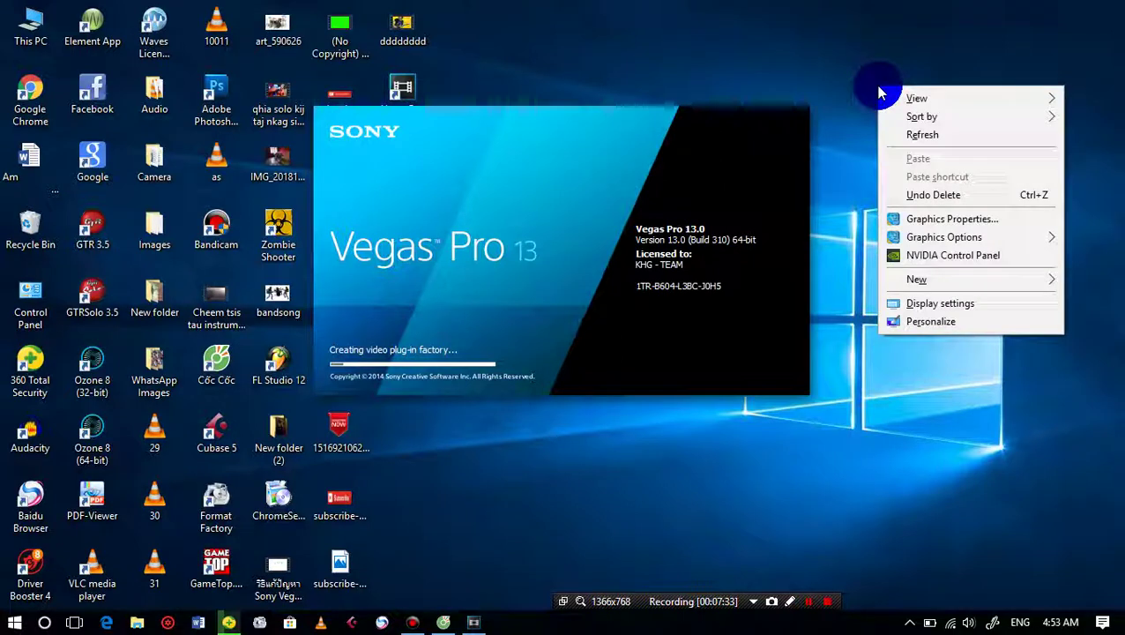
{"action": "left_click", "coordinate": [941, 146]}
{"action": "right_click", "coordinate": [879, 64]}
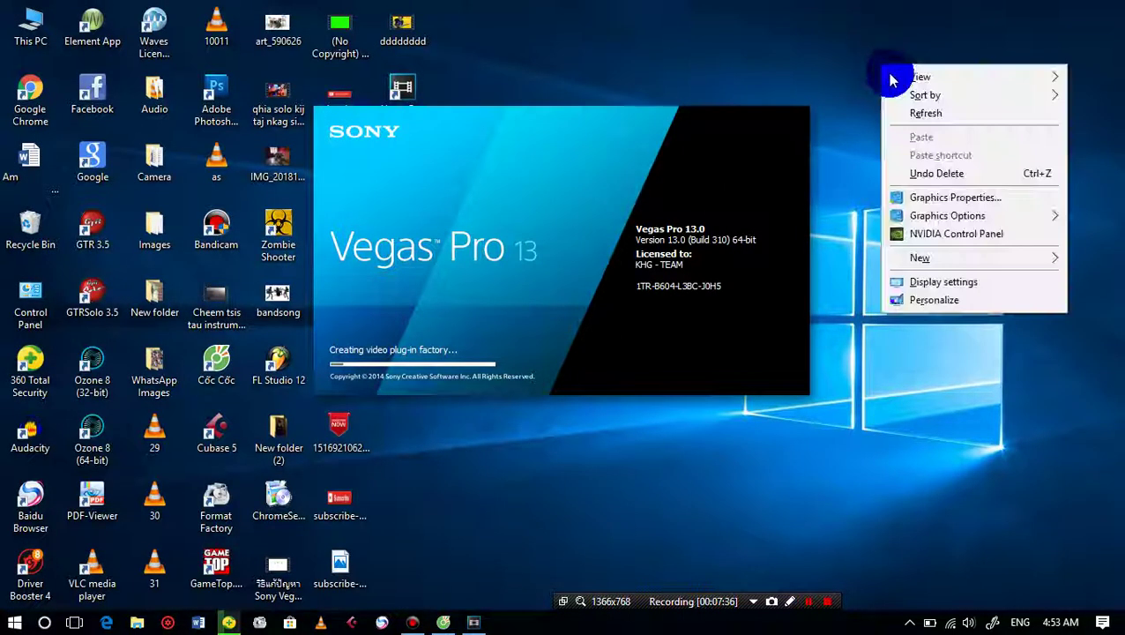
{"action": "left_click", "coordinate": [930, 121]}
{"action": "right_click", "coordinate": [926, 118]}
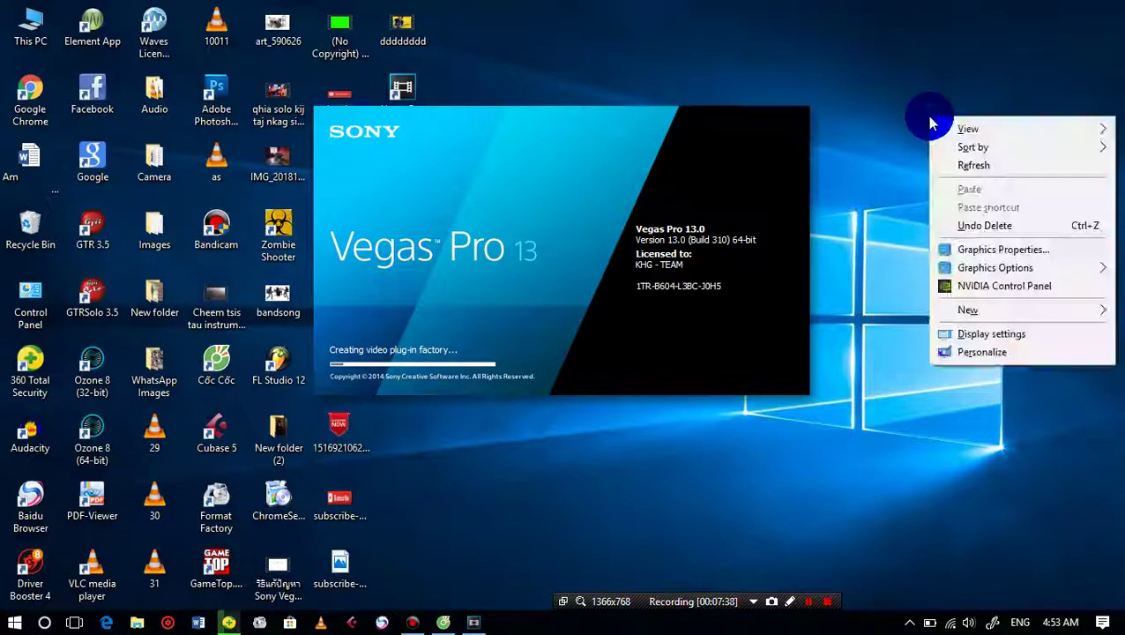
{"action": "left_click", "coordinate": [974, 168]}
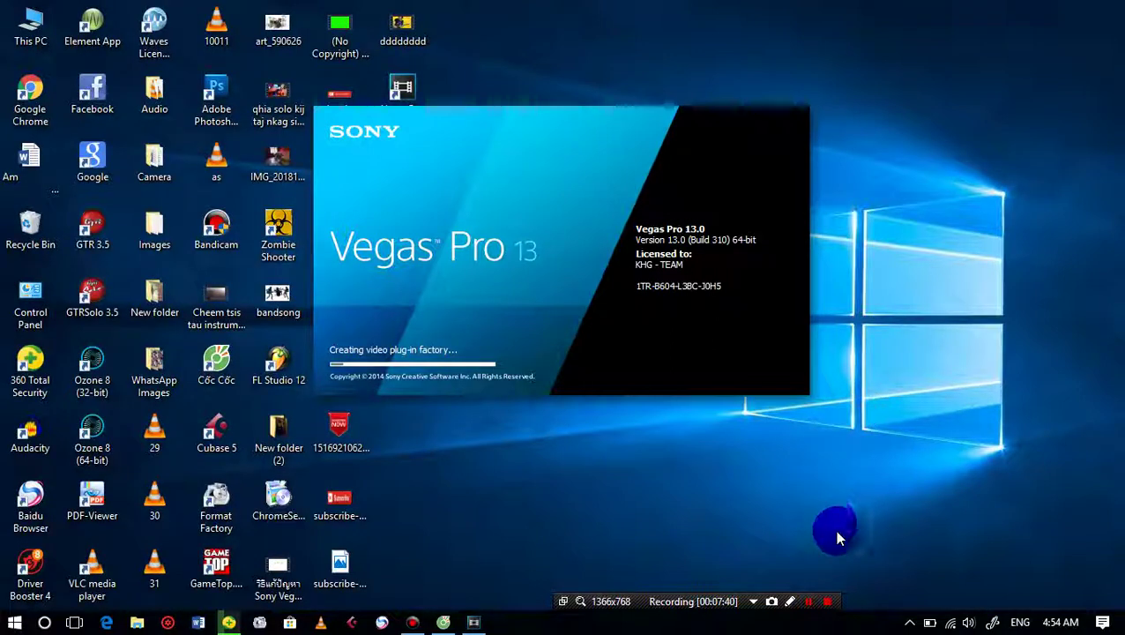